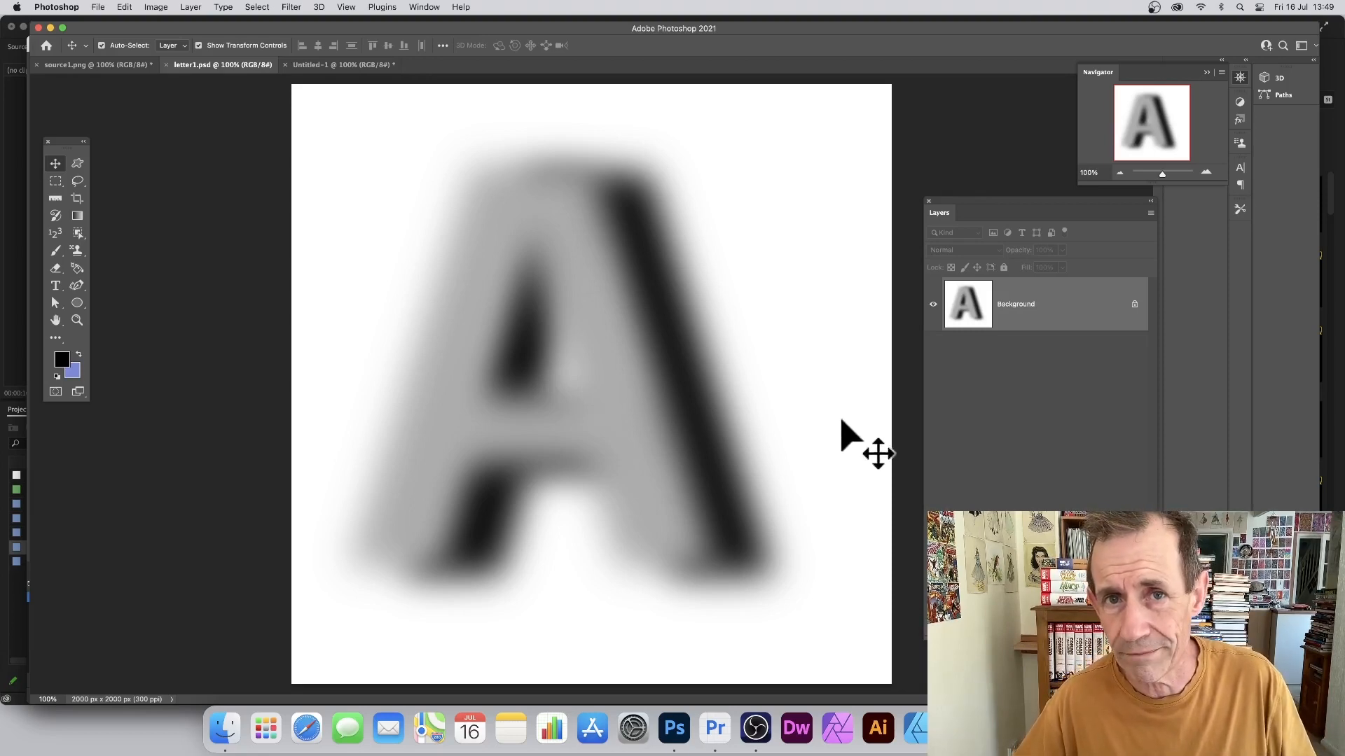
# Step: Switch to the Untitled-1 gradient chart document in Photoshop
pyautogui.click(367, 65)
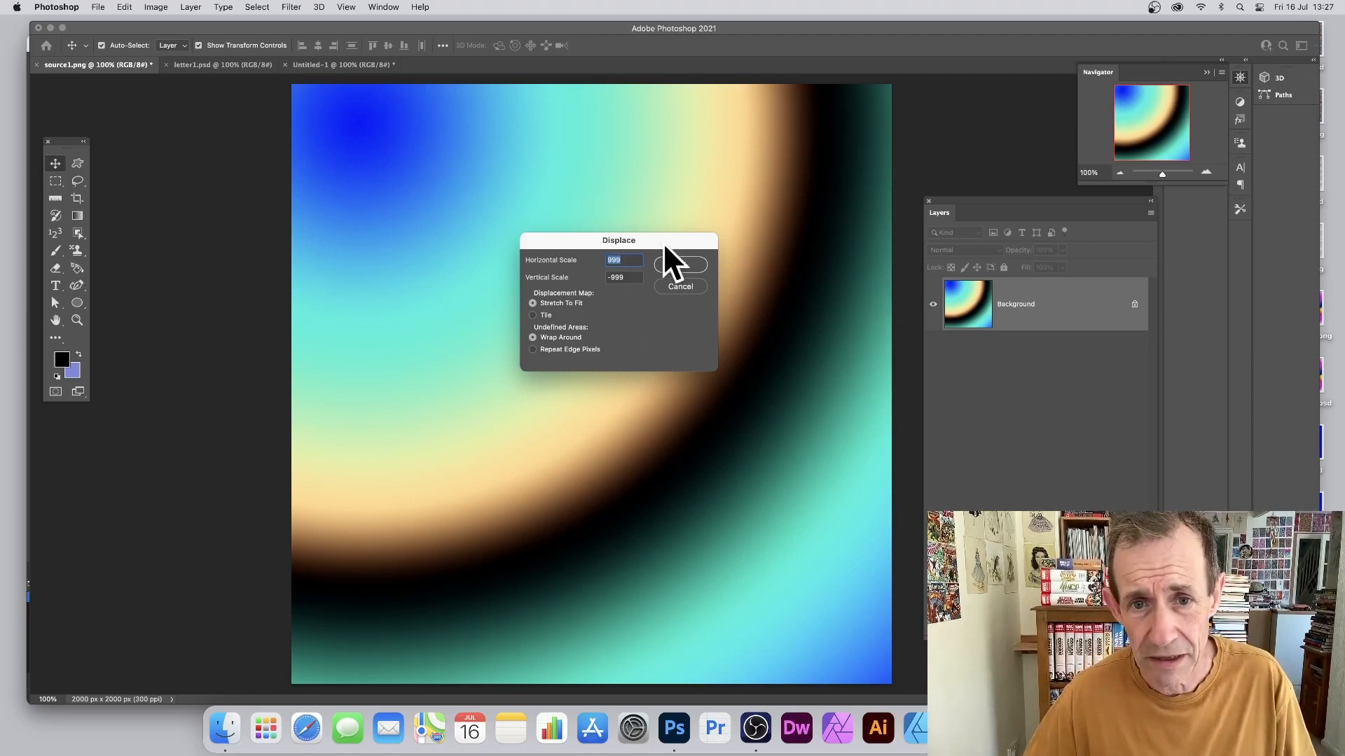
# Step: Confirm the Displace settings and warp the gradient using letter1.psd as the map
pyautogui.click(688, 264)
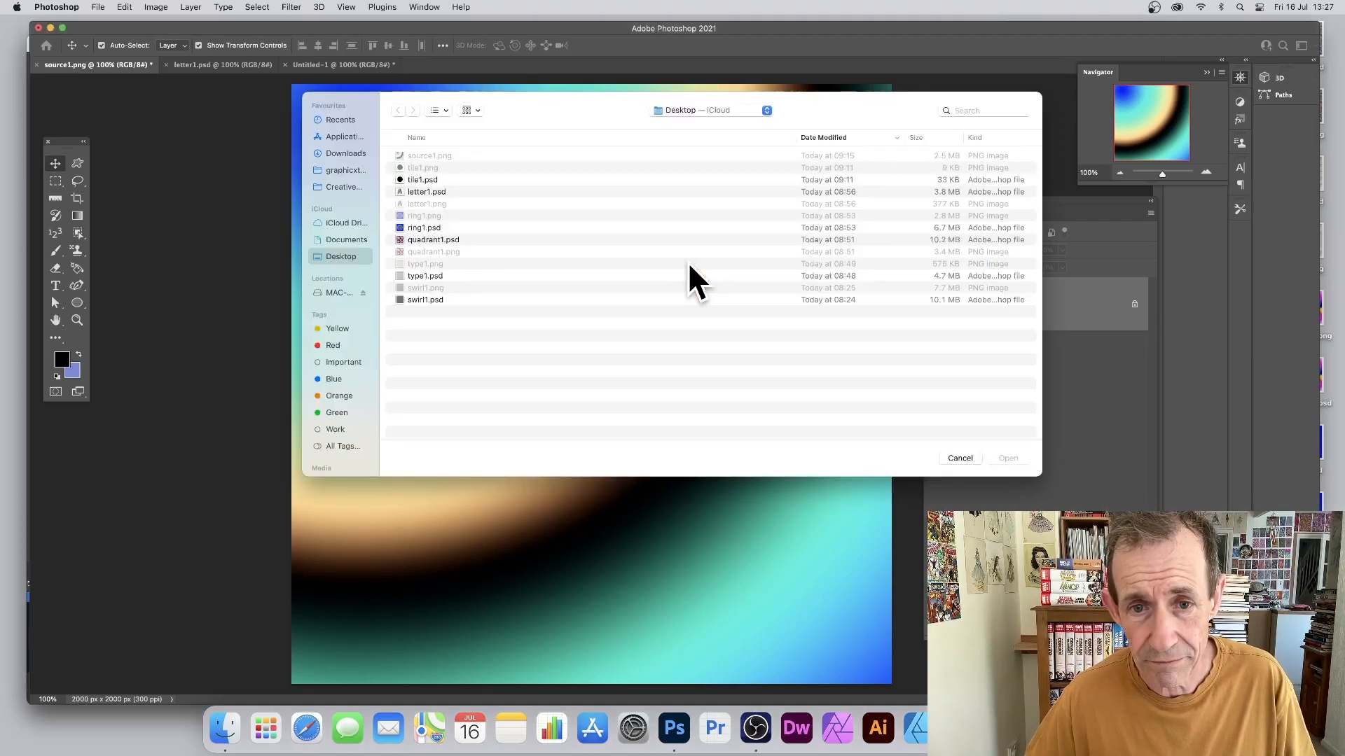
pyautogui.click(418, 191)
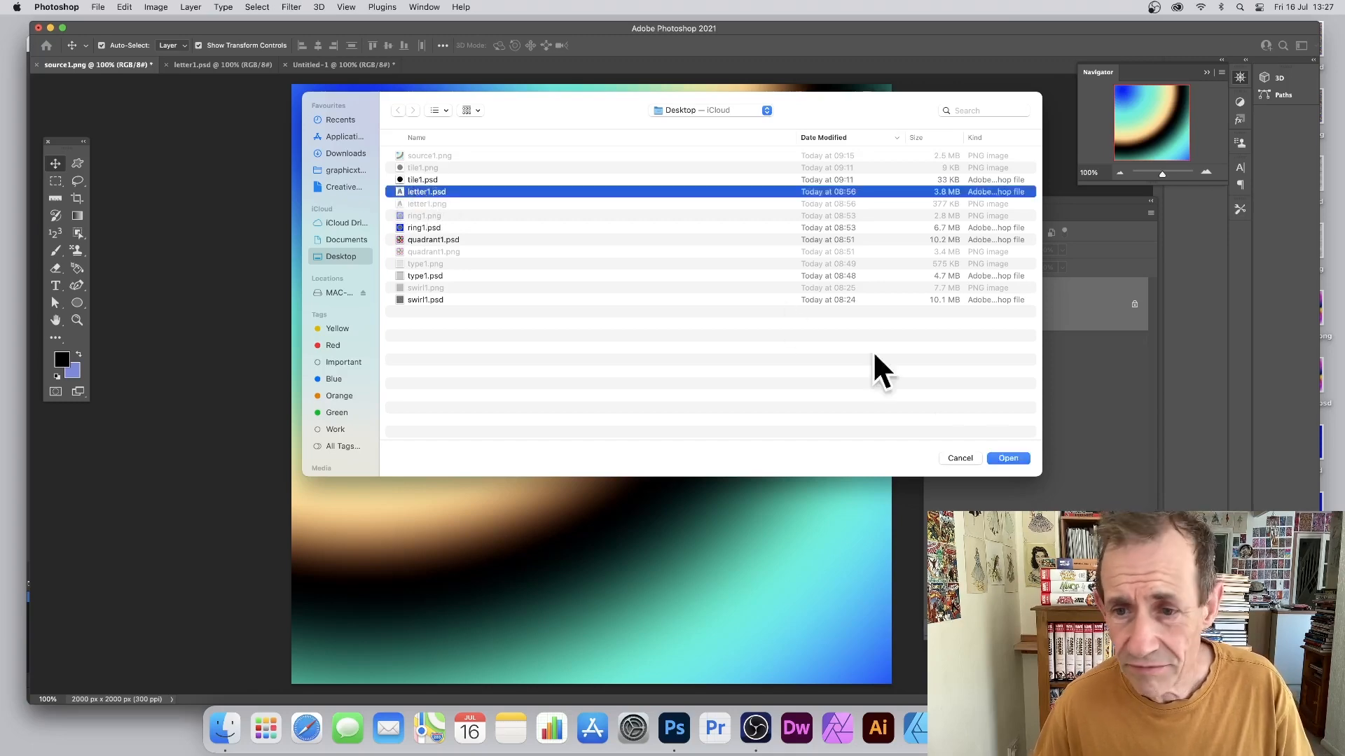
pyautogui.click(1007, 458)
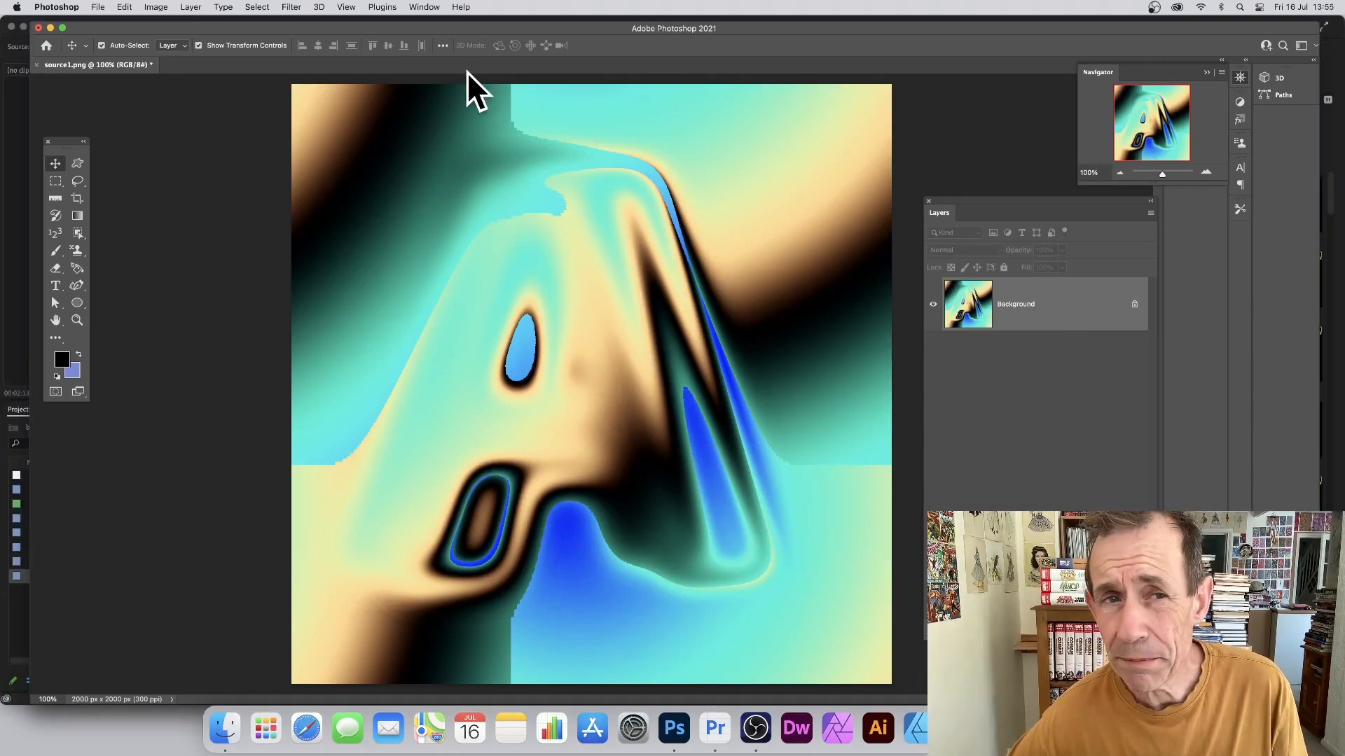
# Step: Reapply the last Displace filter twice to swirl the gradient further
pyautogui.click(290, 9)
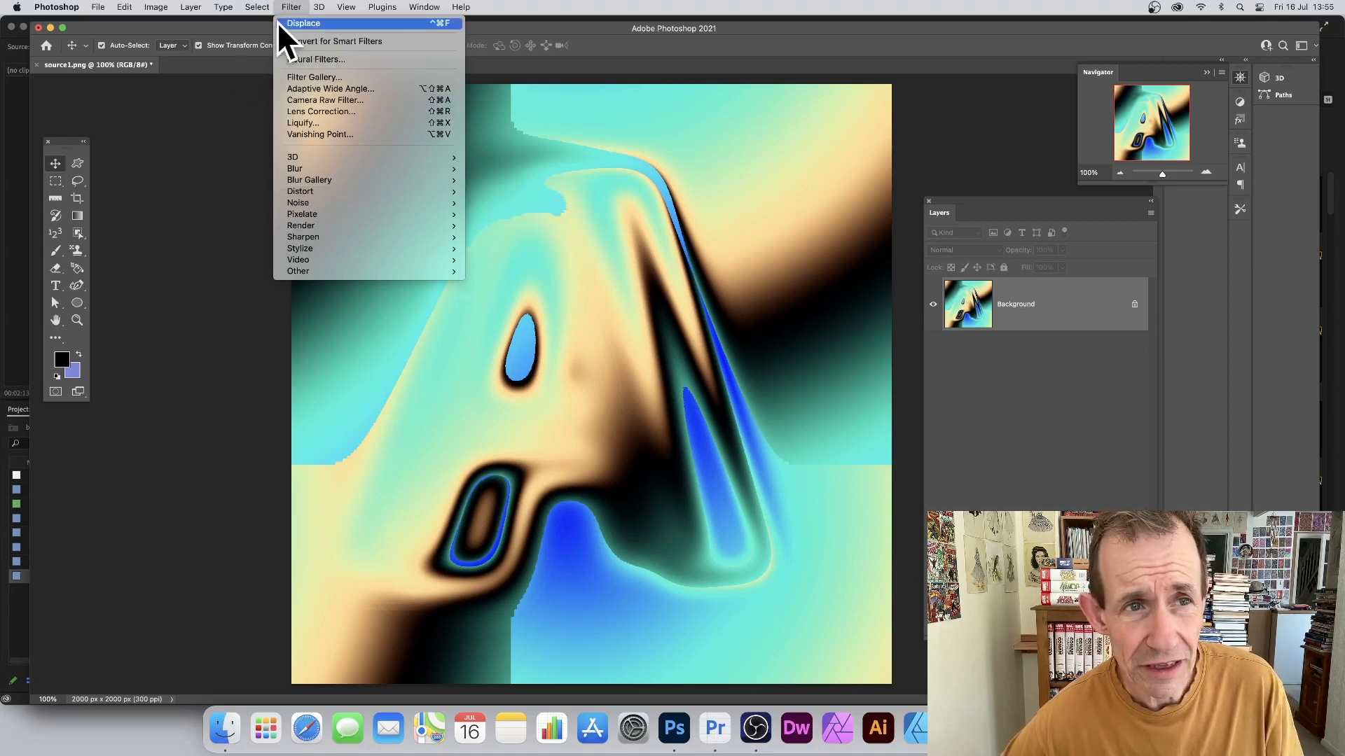
pyautogui.click(315, 24)
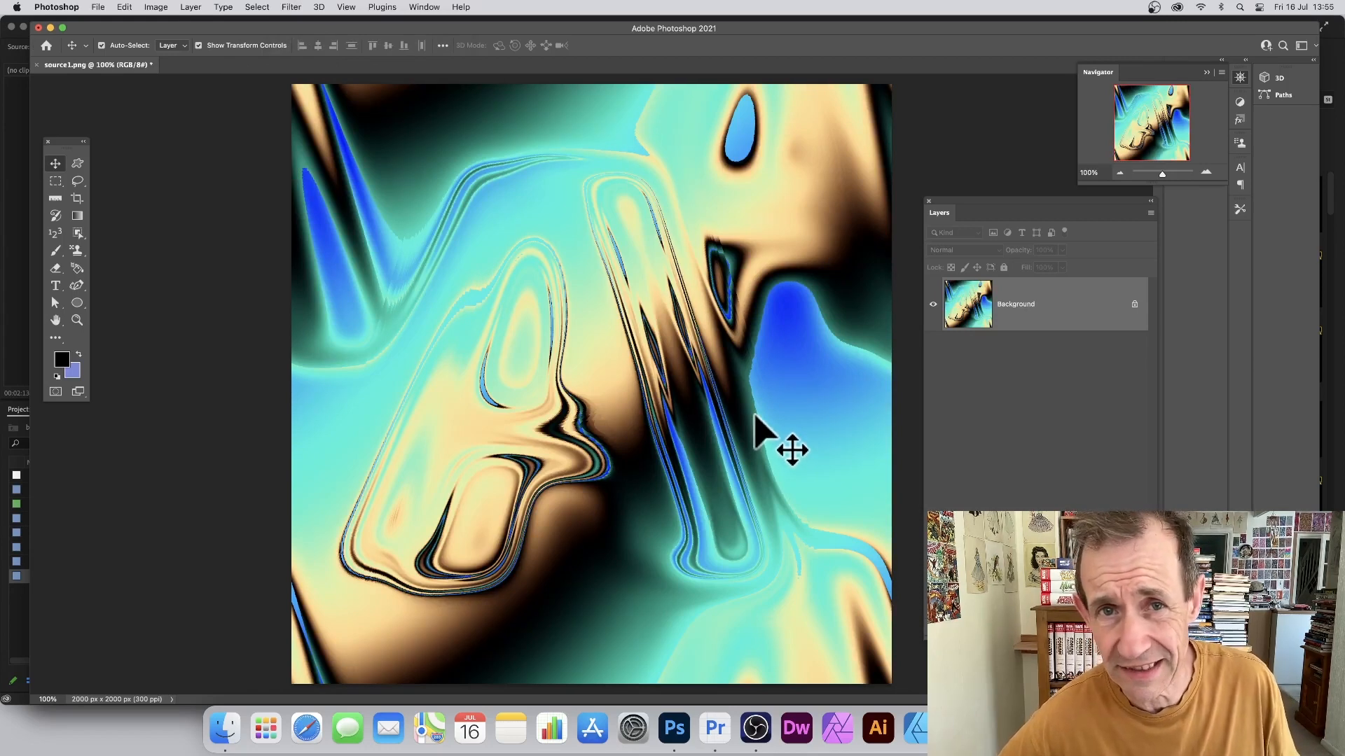
pyautogui.click(290, 7)
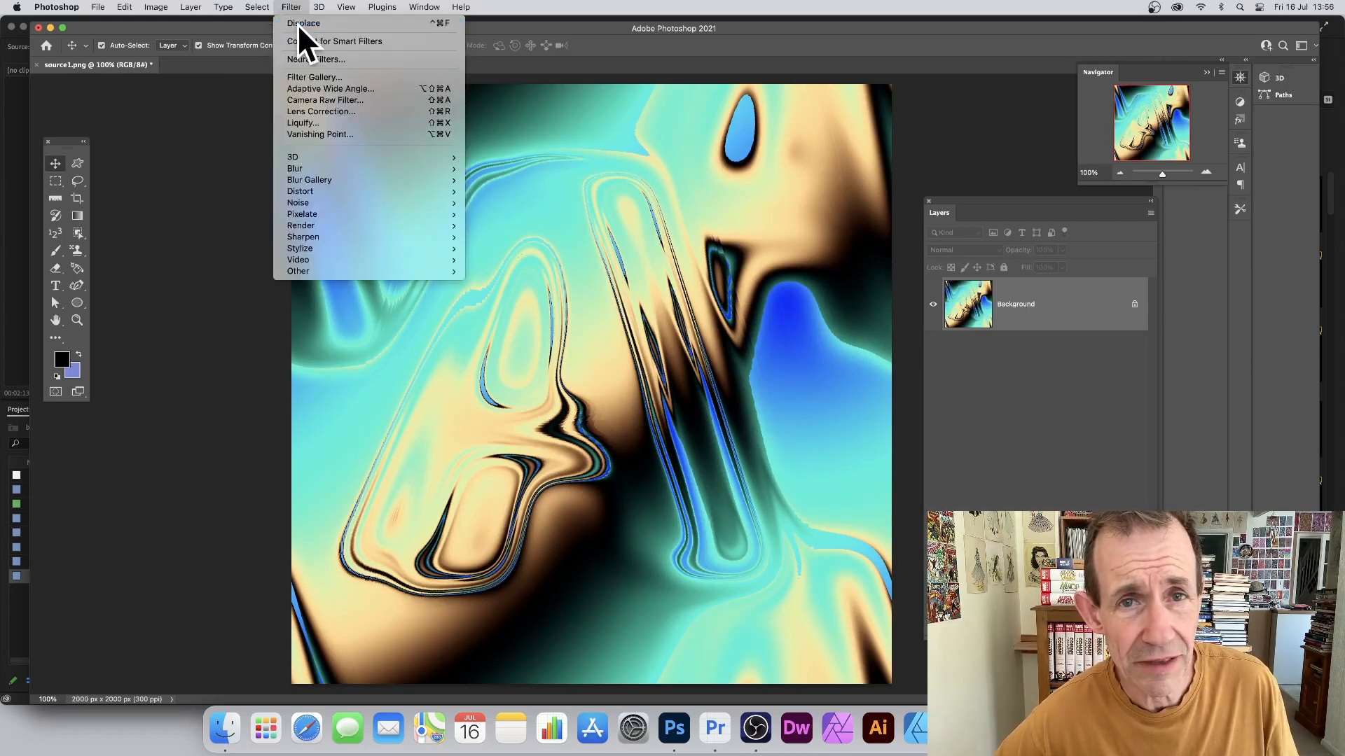
pyautogui.click(297, 23)
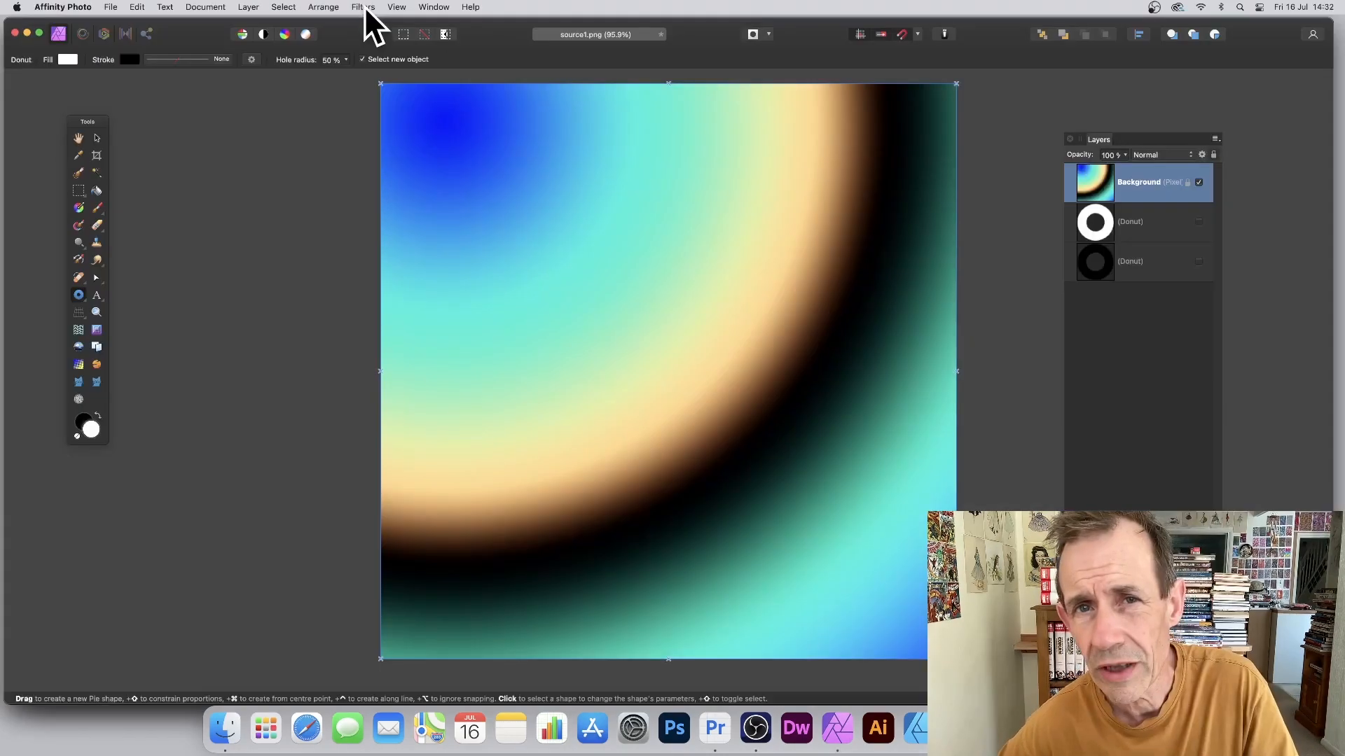
# Step: Start Affinity's Distort > Displace filter on the gradient and raise Strength to 512 px
pyautogui.click(364, 7)
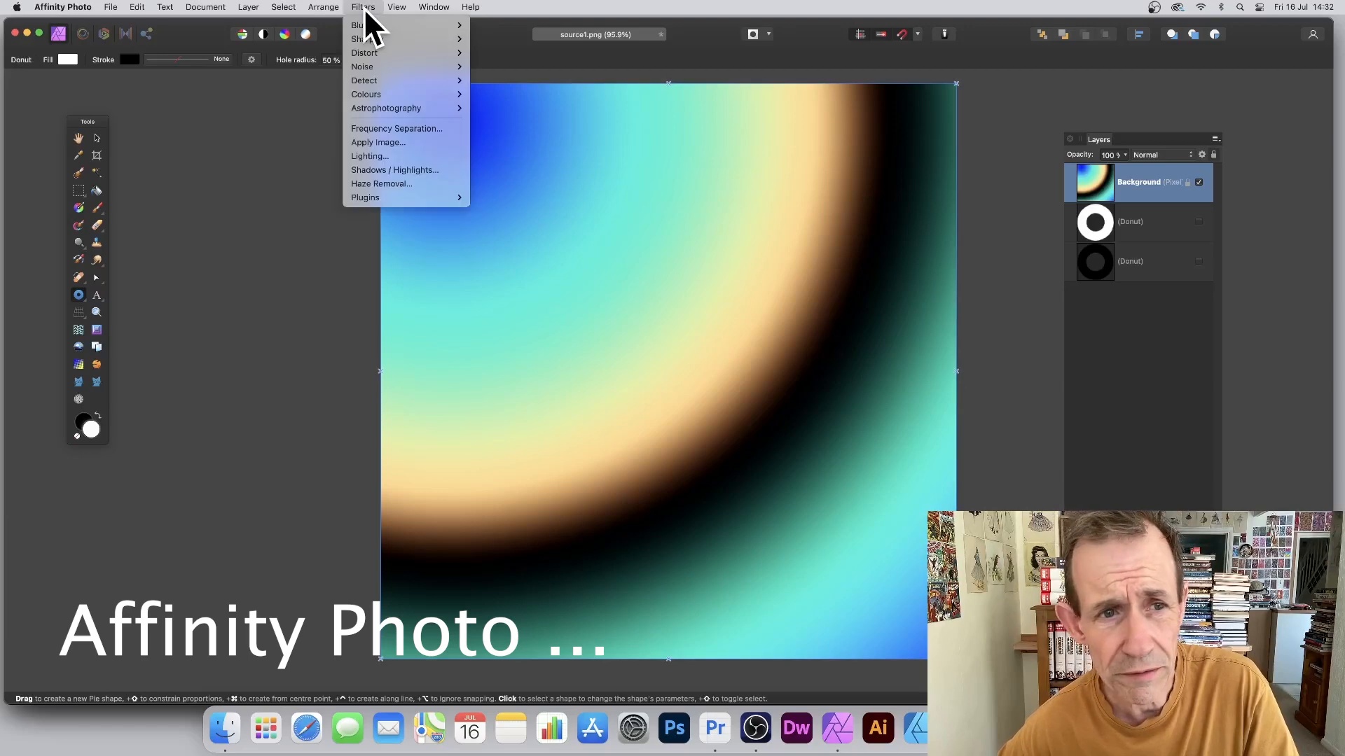
pyautogui.moveTo(363, 53)
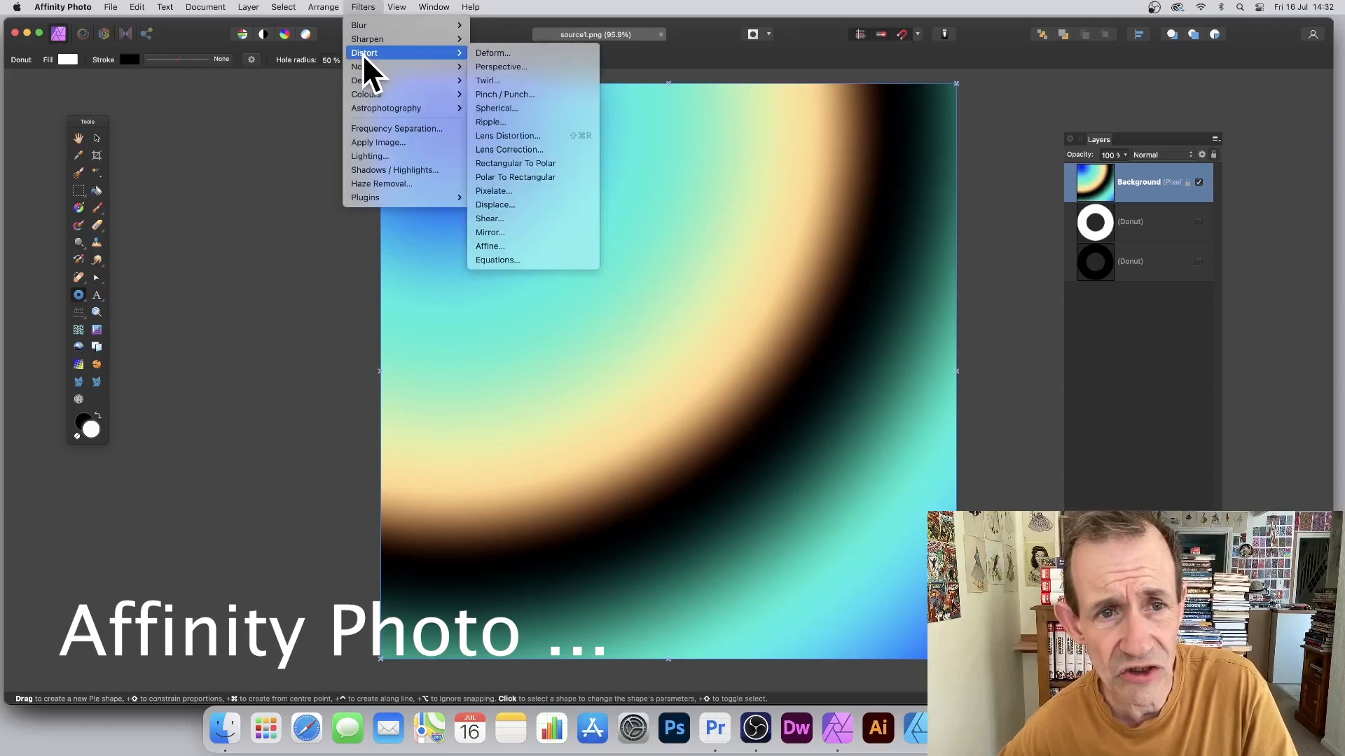
pyautogui.click(497, 204)
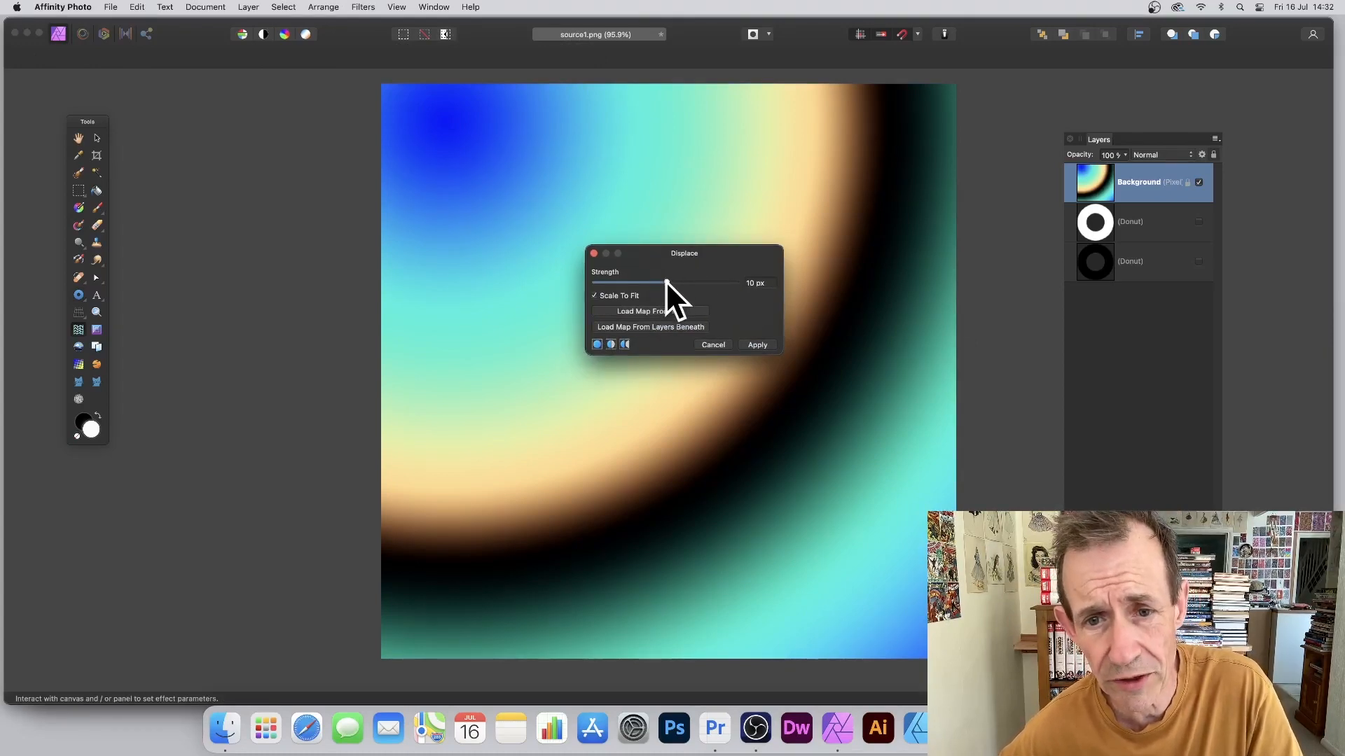
pyautogui.moveTo(804, 284); pyautogui.dragTo(772, 302)
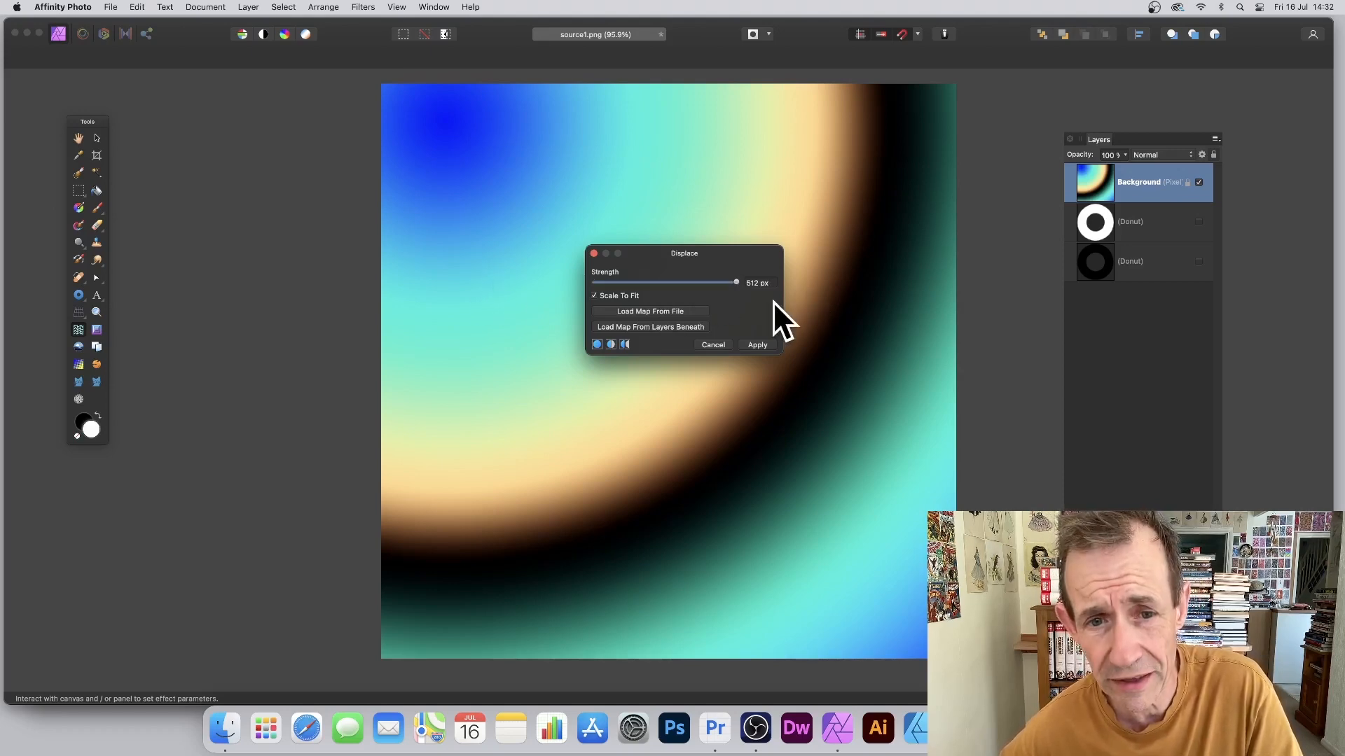
# Step: Load ring.png from disk as the displacement map to preview the rings
pyautogui.click(645, 311)
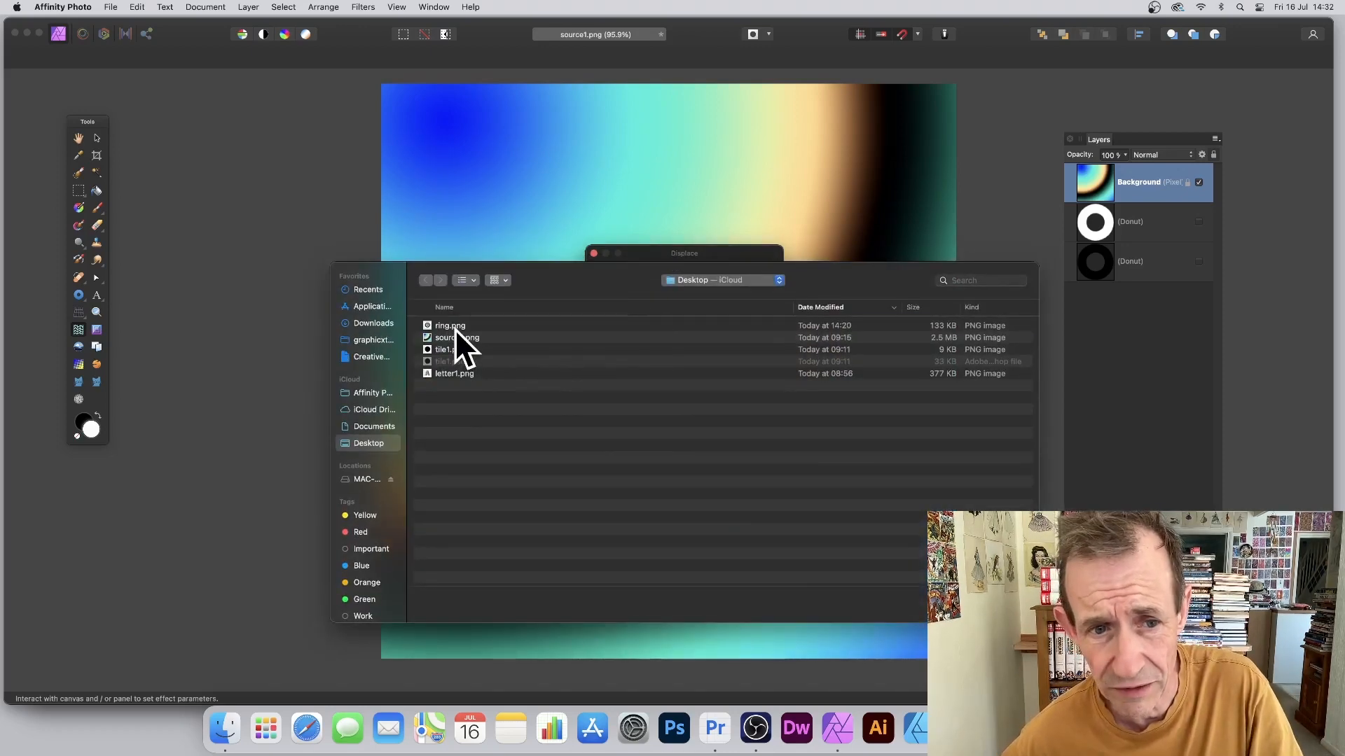
pyautogui.click(455, 327)
pyautogui.click(1004, 605)
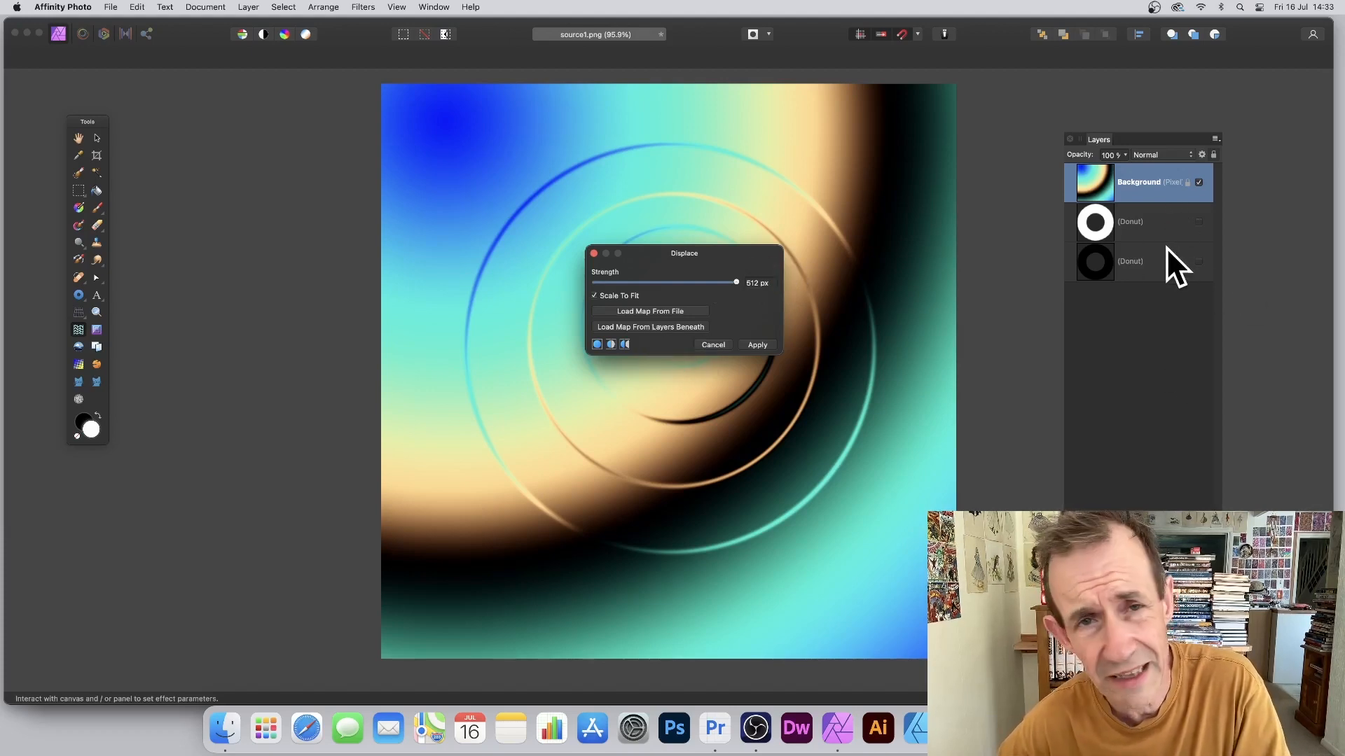
# Step: Show the white Donut layer, use the layers beneath as the map, and apply
pyautogui.click(1198, 221)
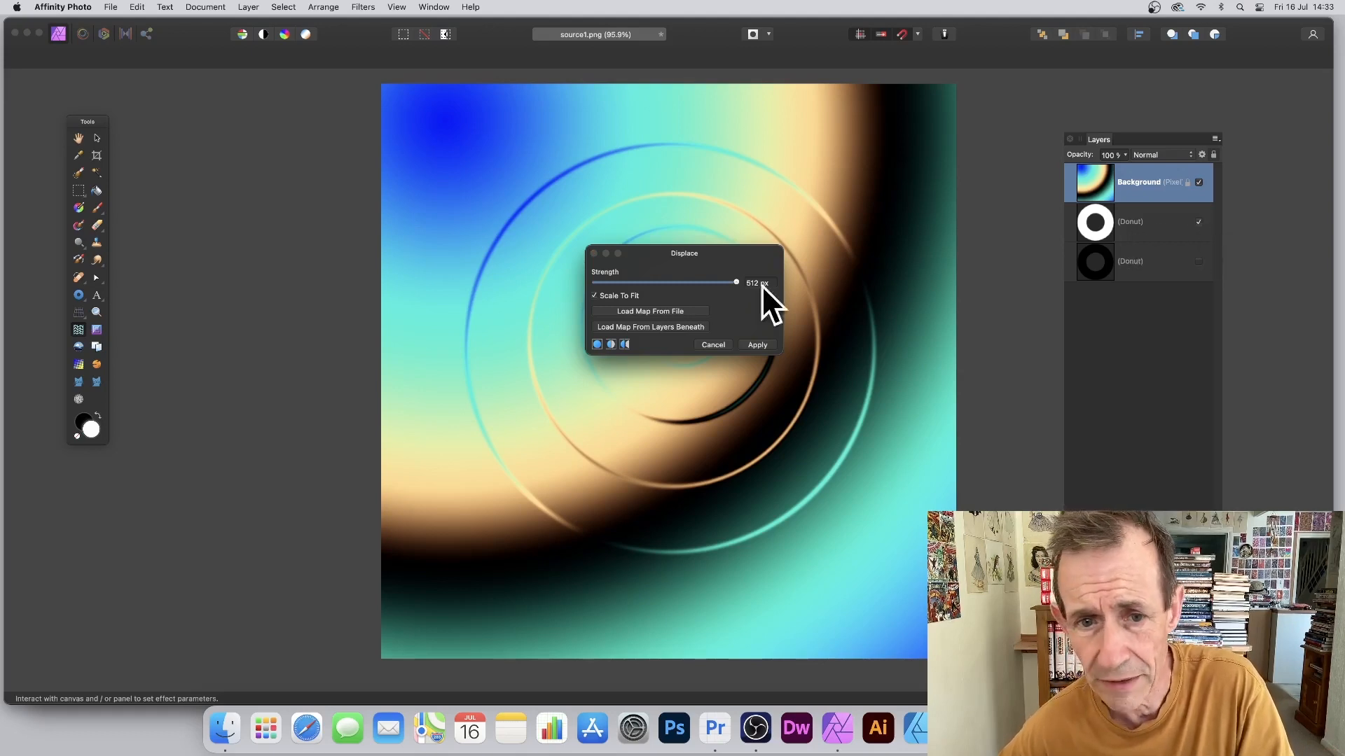
pyautogui.click(650, 325)
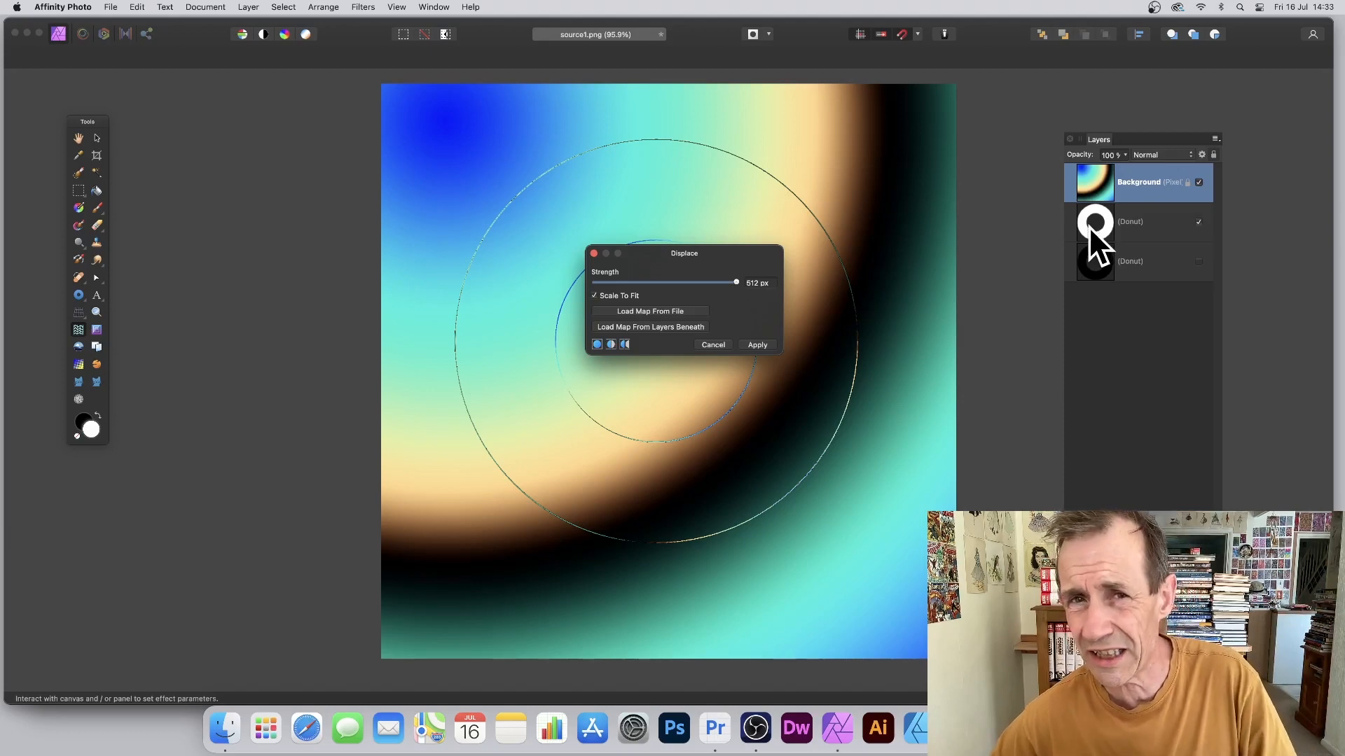
pyautogui.click(761, 343)
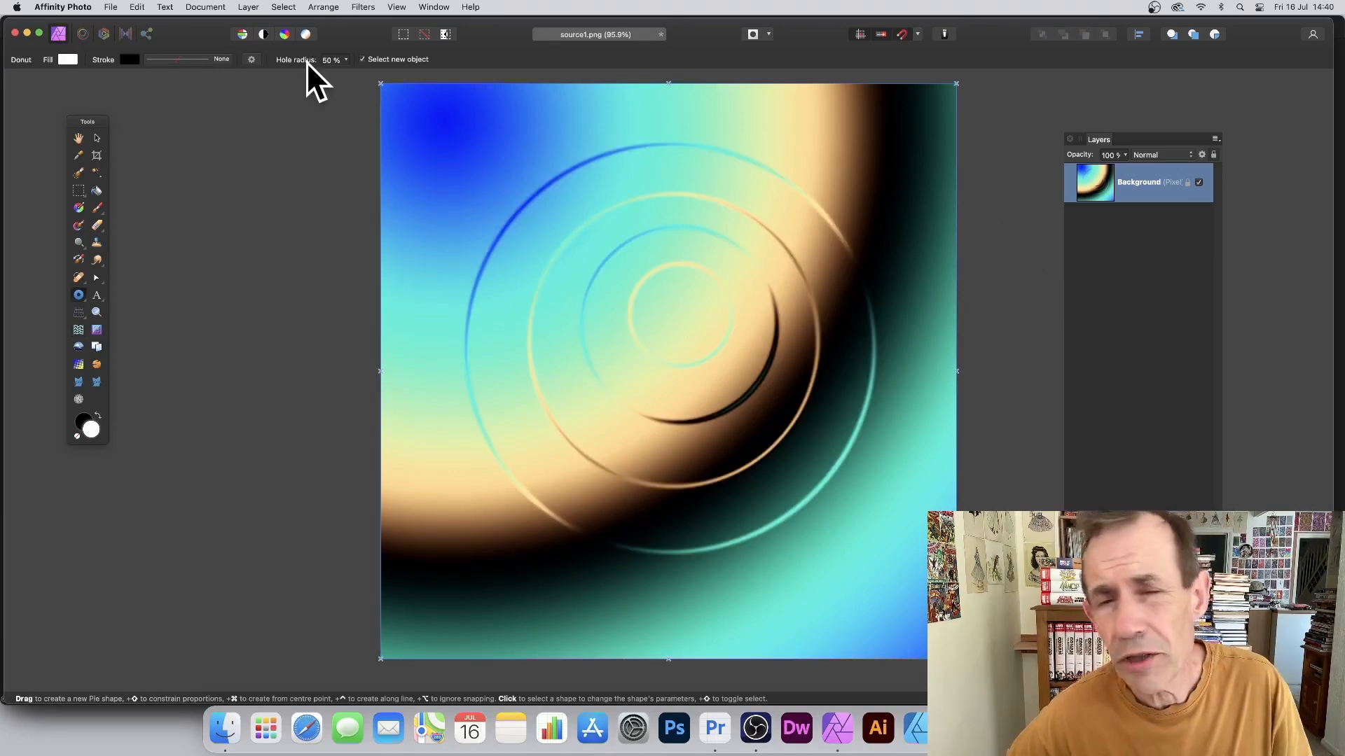
# Step: Repeat the displacement map filter twice more on the gradient
pyautogui.click(361, 8)
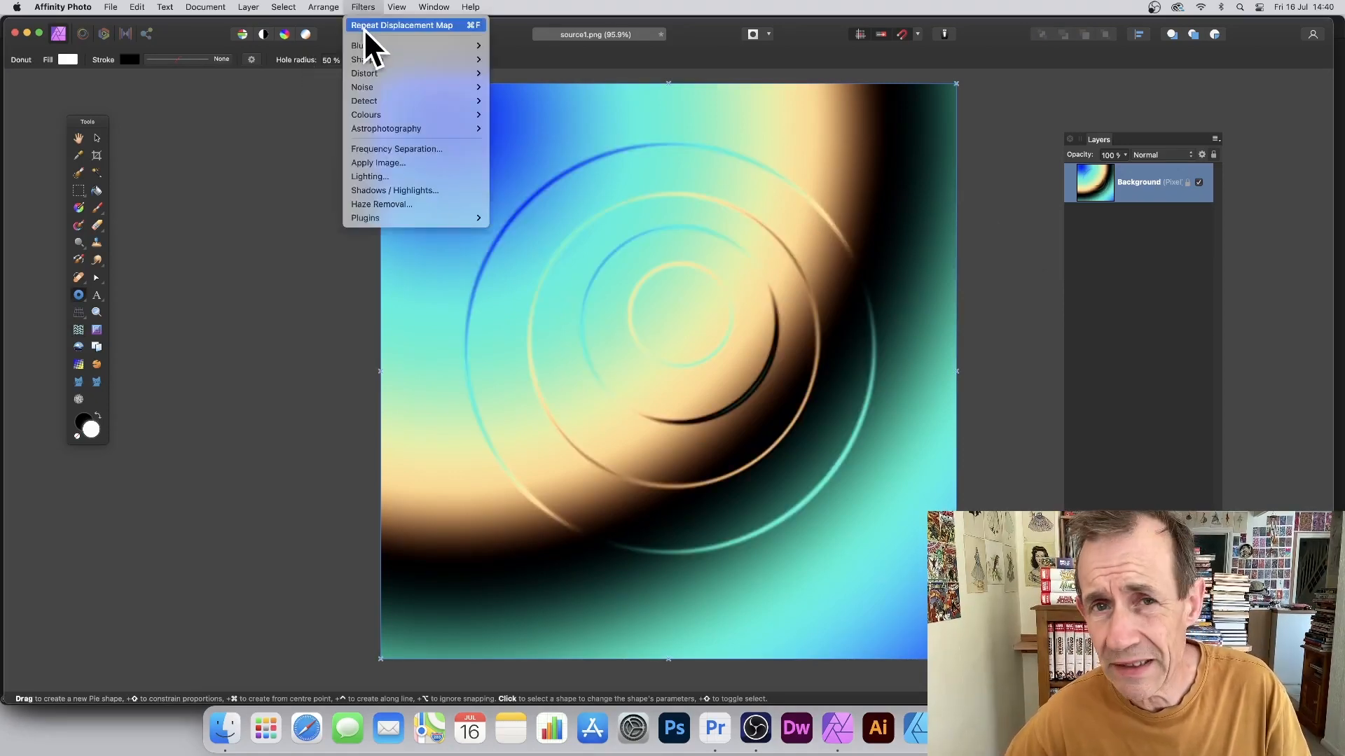
pyautogui.click(415, 26)
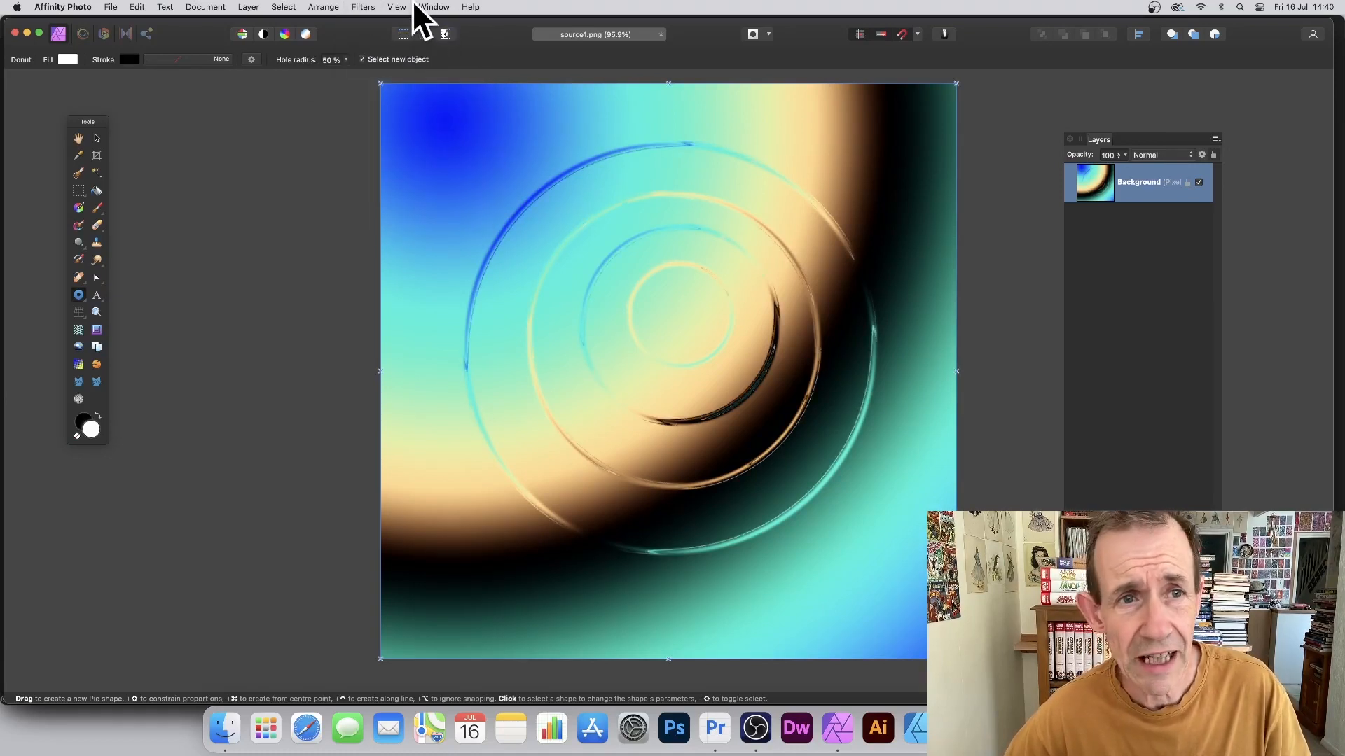
pyautogui.click(365, 7)
pyautogui.click(364, 25)
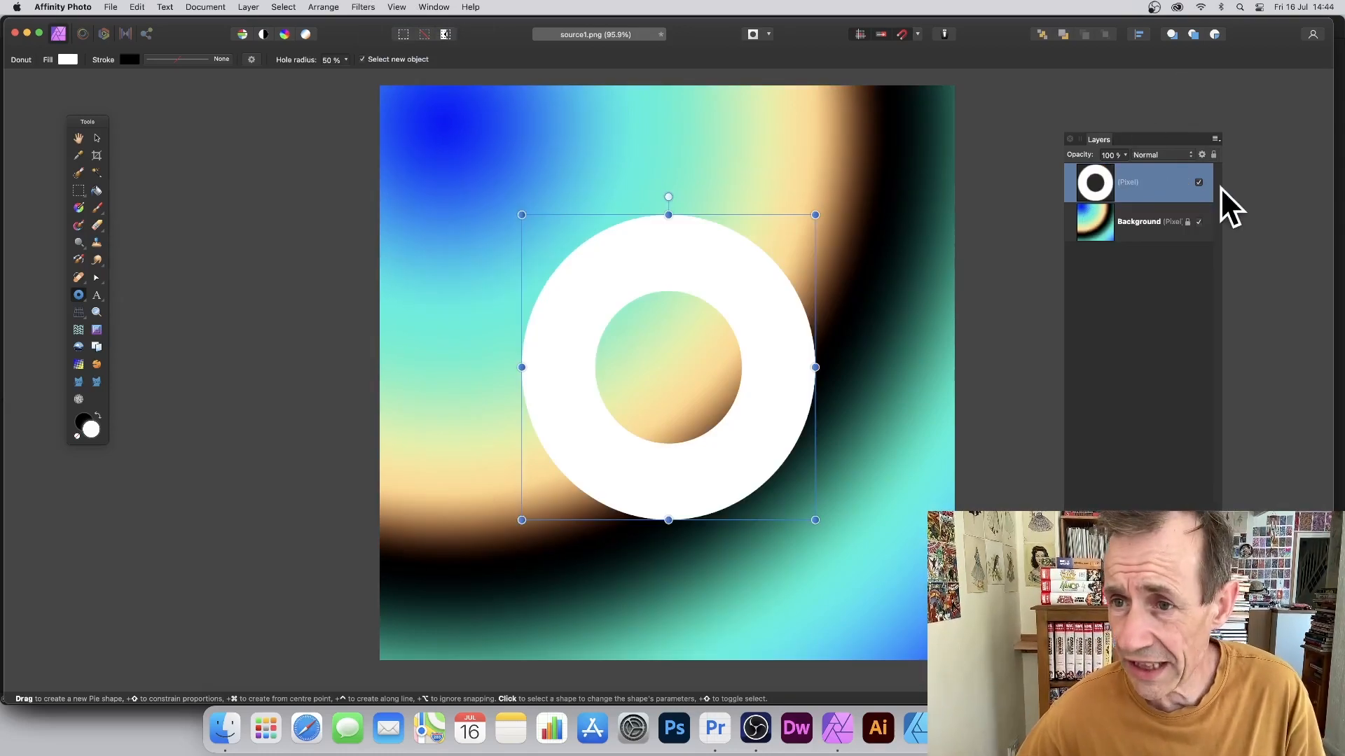
# Step: Displace the donut layer with ring.png at 512 px strength, swirling the ring
pyautogui.click(364, 7)
pyautogui.moveTo(368, 74)
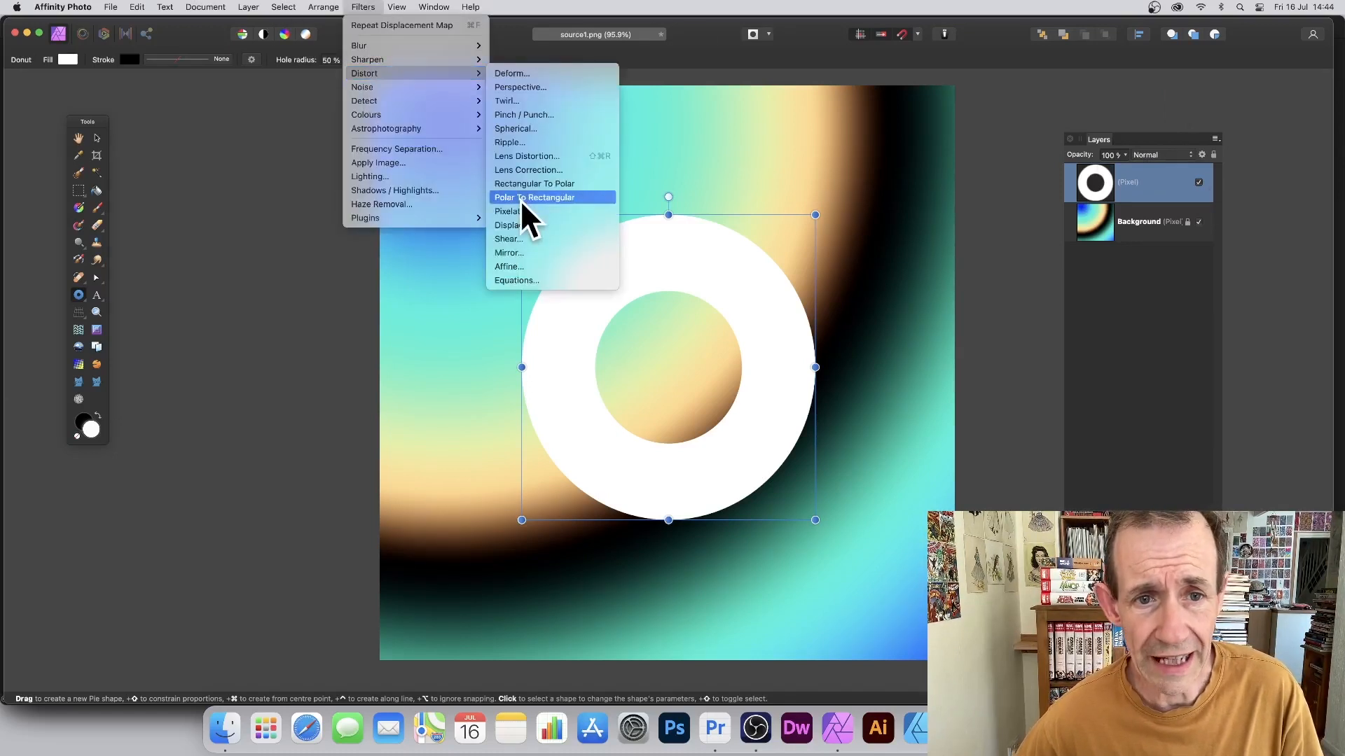
pyautogui.click(523, 223)
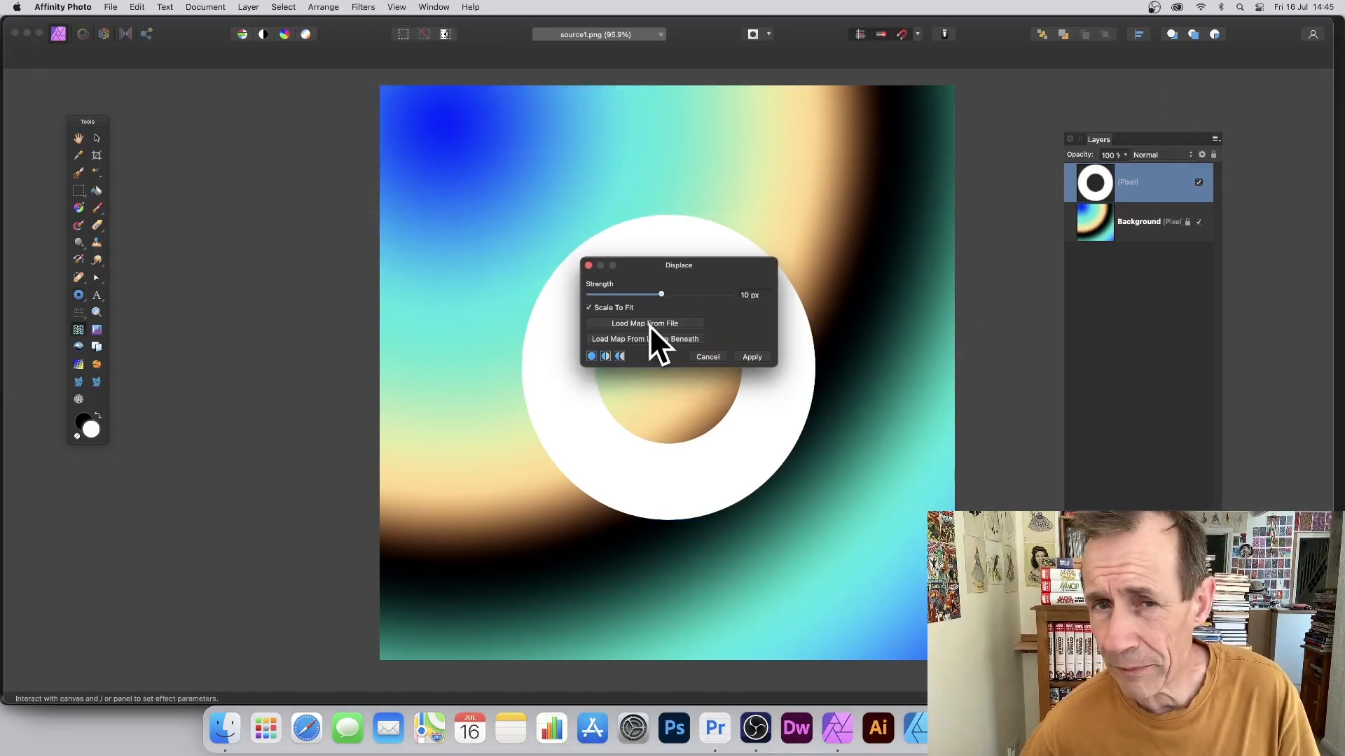
pyautogui.click(650, 323)
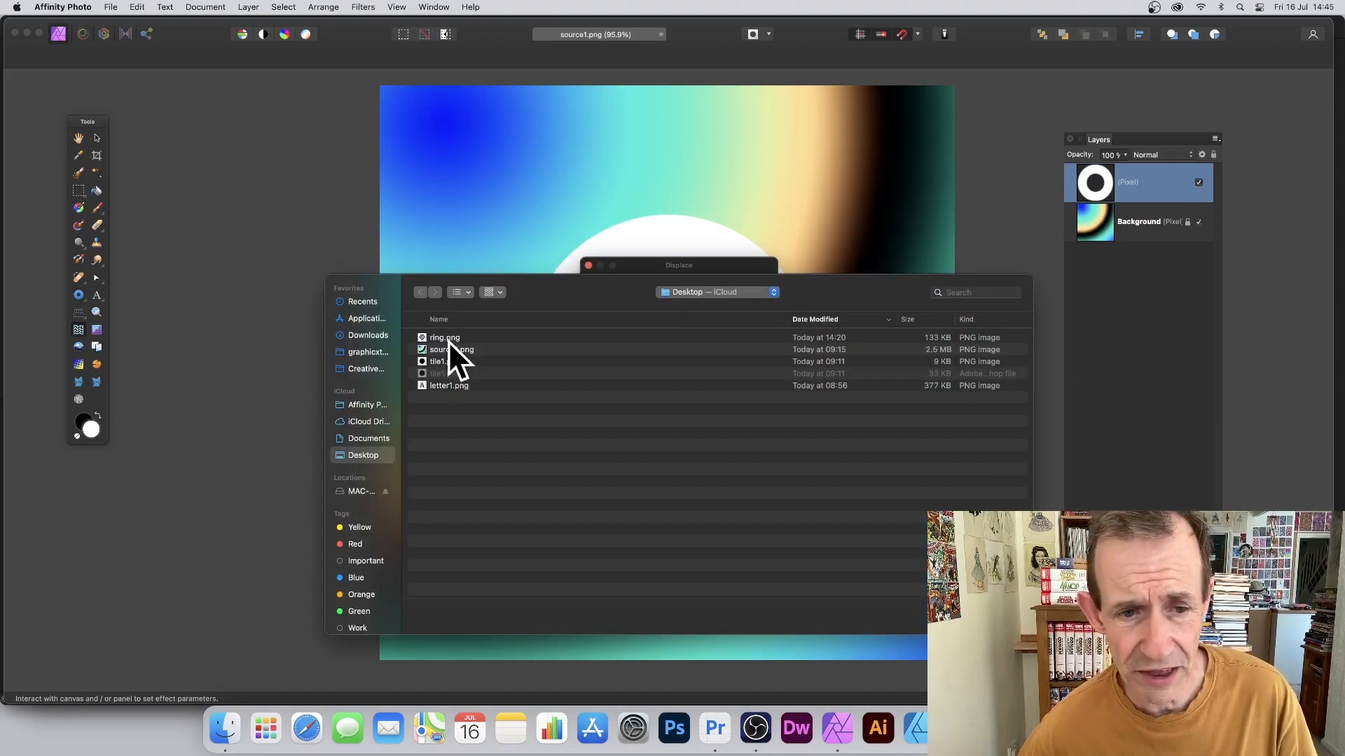
pyautogui.click(442, 337)
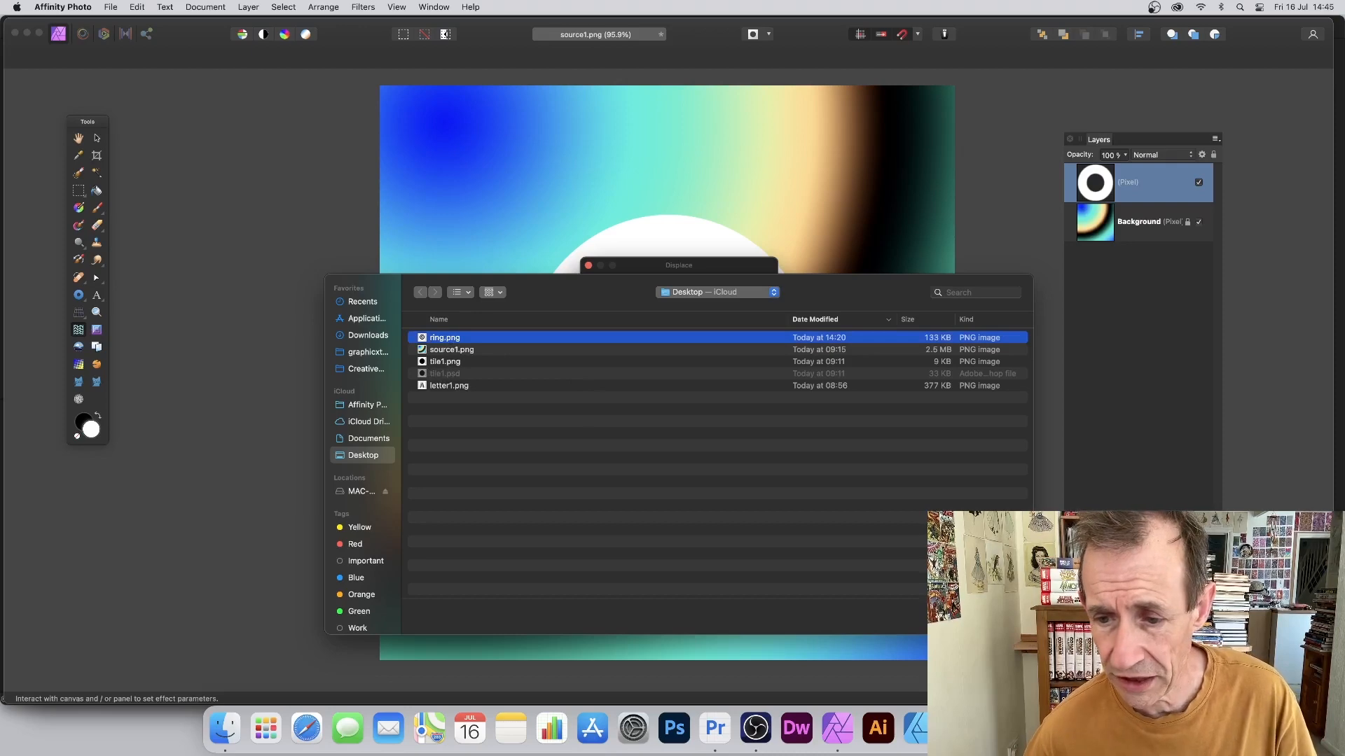
pyautogui.press('Return')
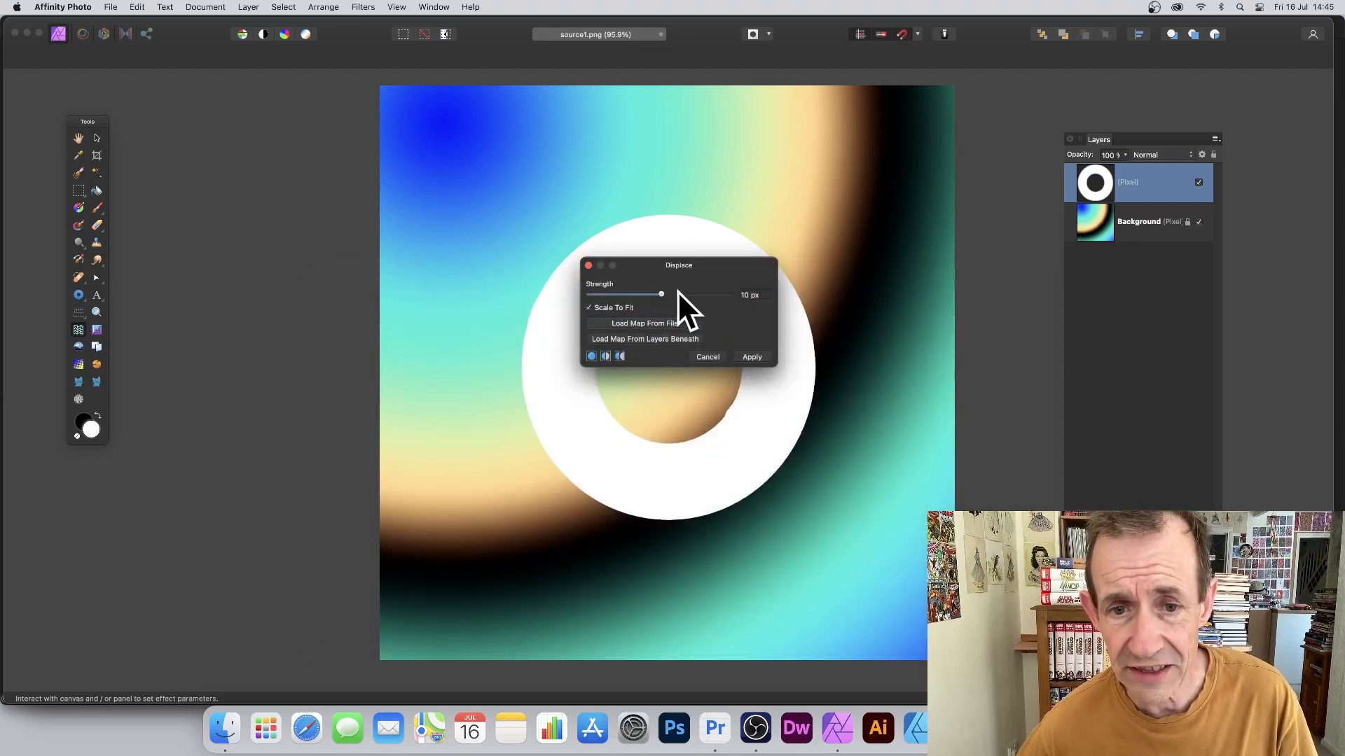
pyautogui.moveTo(678, 293); pyautogui.dragTo(733, 293)
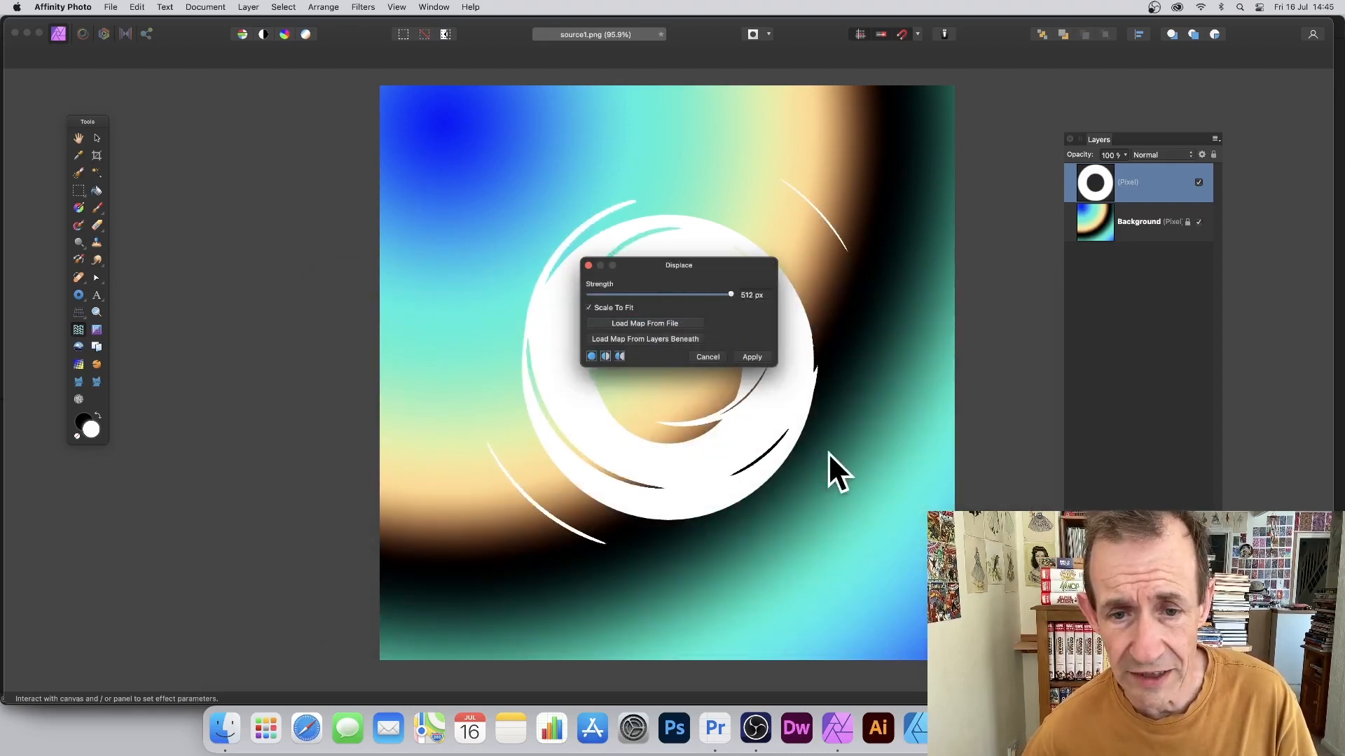
pyautogui.press('Return')
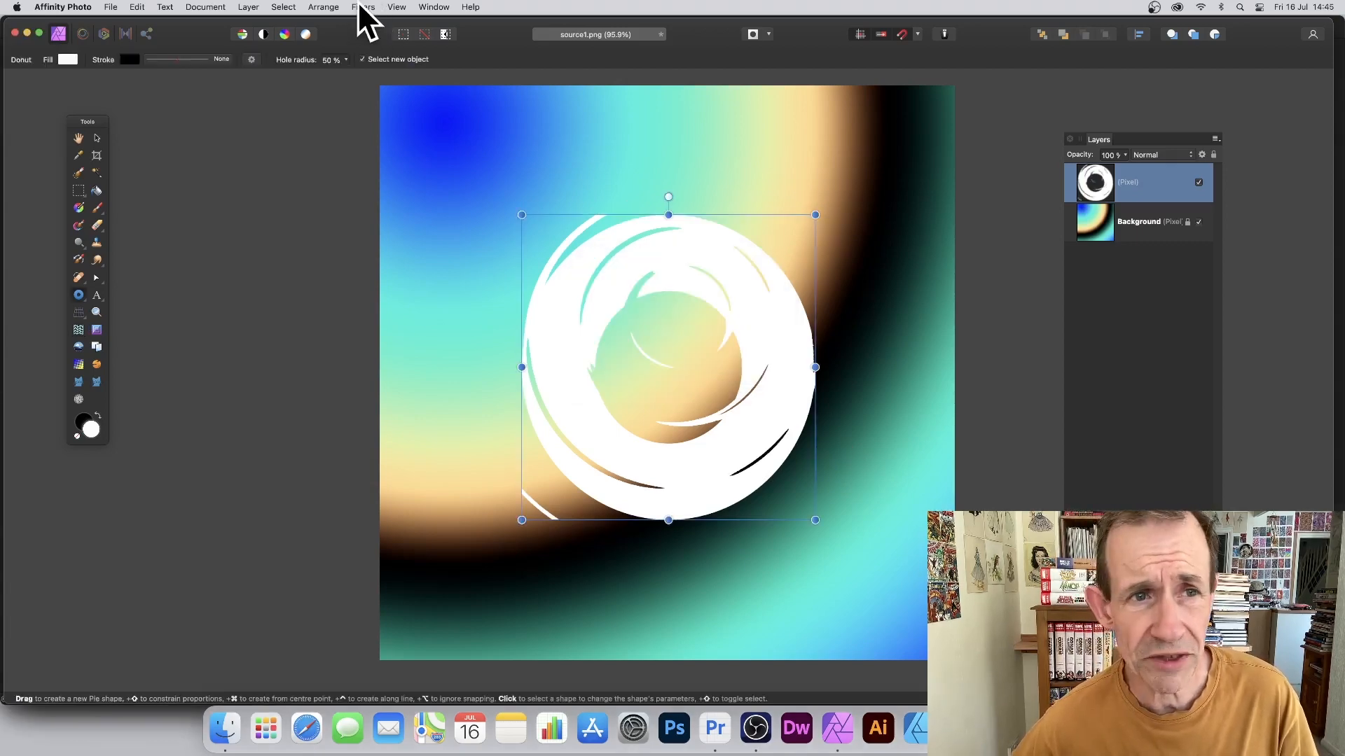
# Step: Repeat the ring displacement twice more to smear the donut
pyautogui.click(360, 5)
pyautogui.click(365, 21)
pyautogui.click(365, 7)
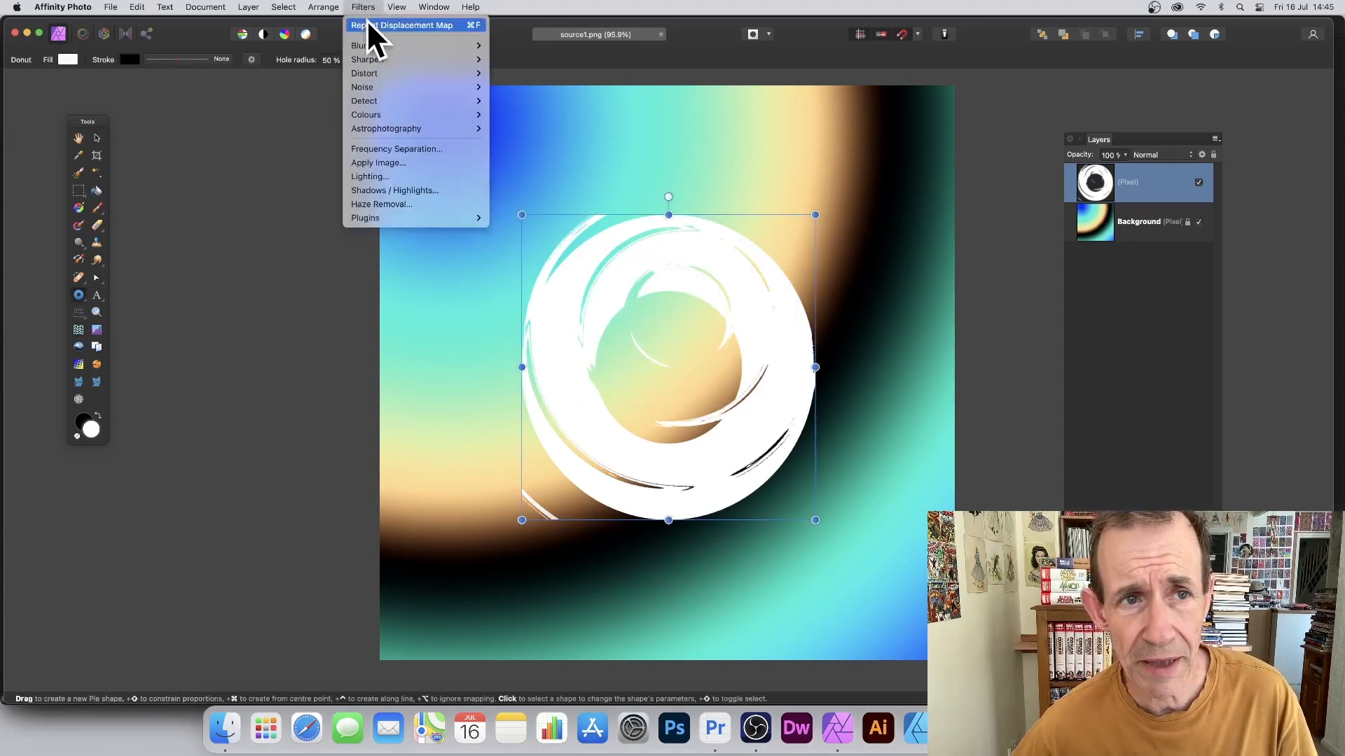
pyautogui.click(368, 27)
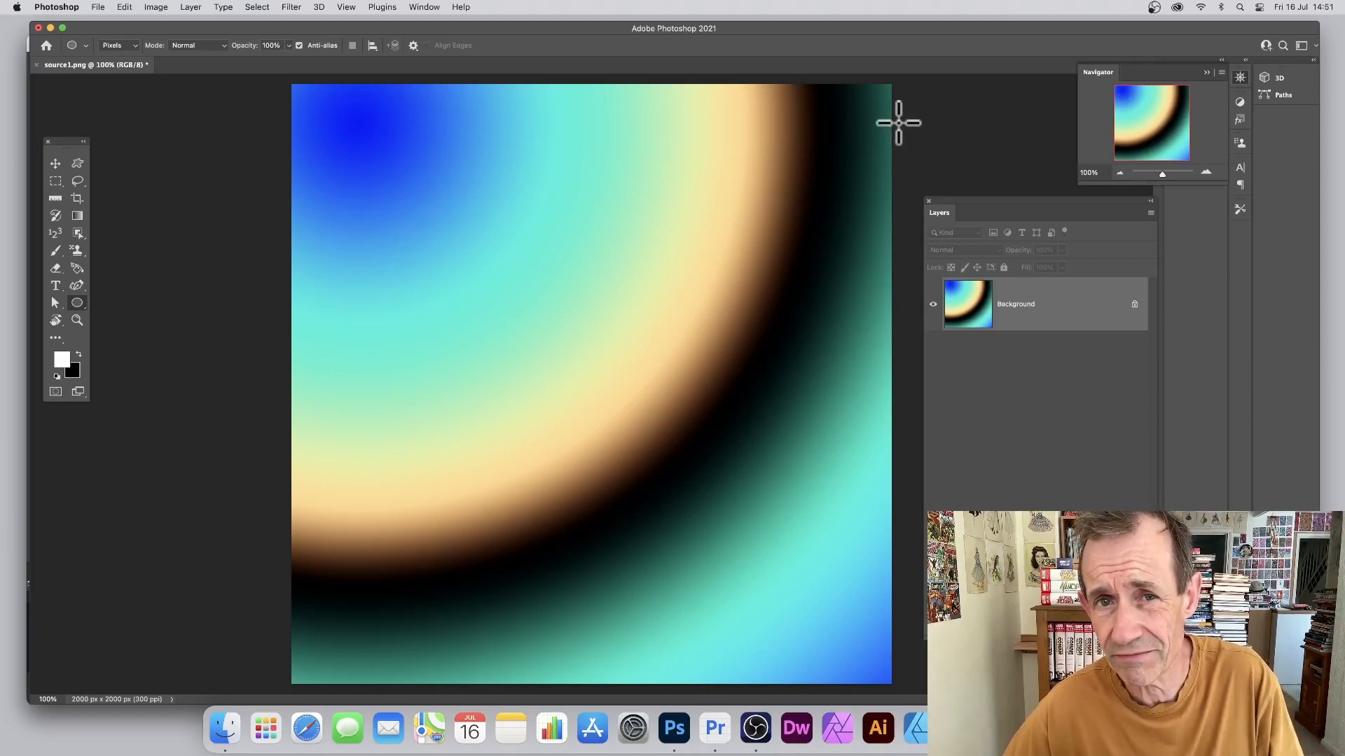
# Step: Convert the gradient background into a smart object for smart filters
pyautogui.click(292, 7)
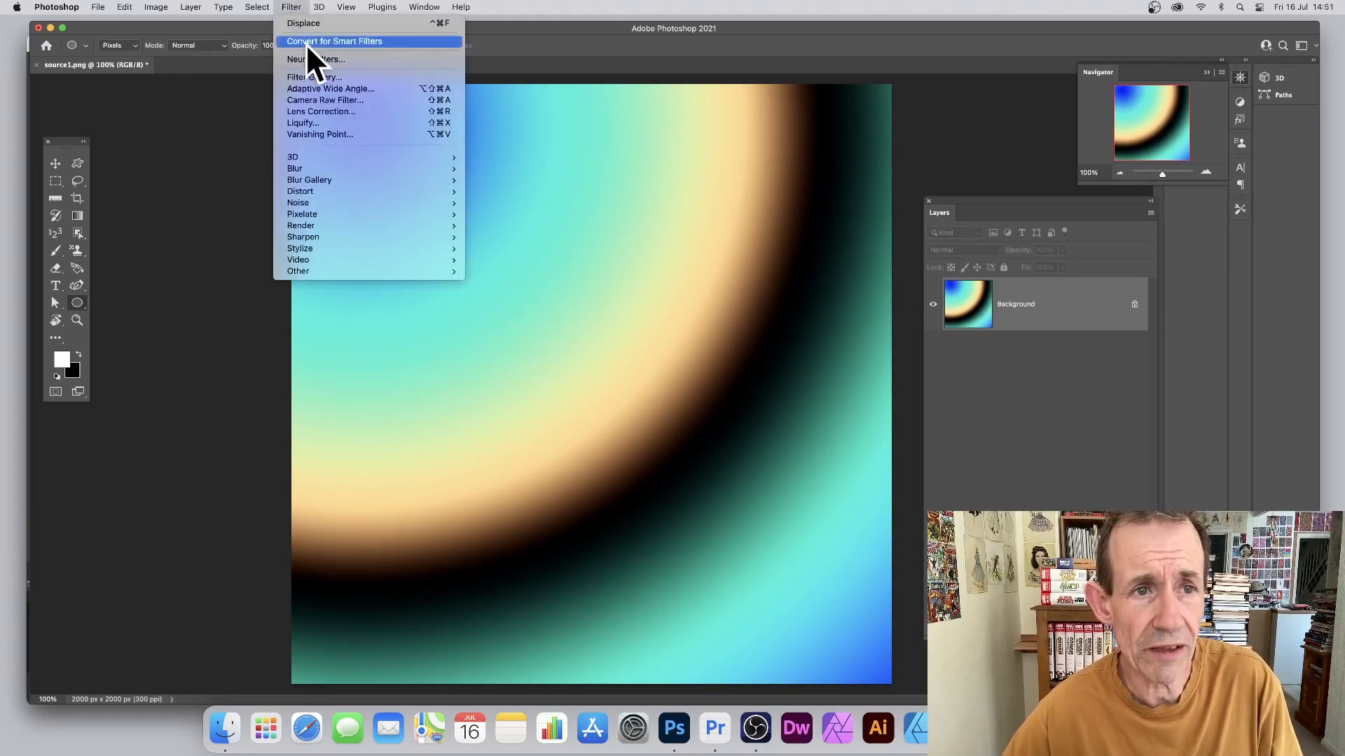
pyautogui.click(328, 42)
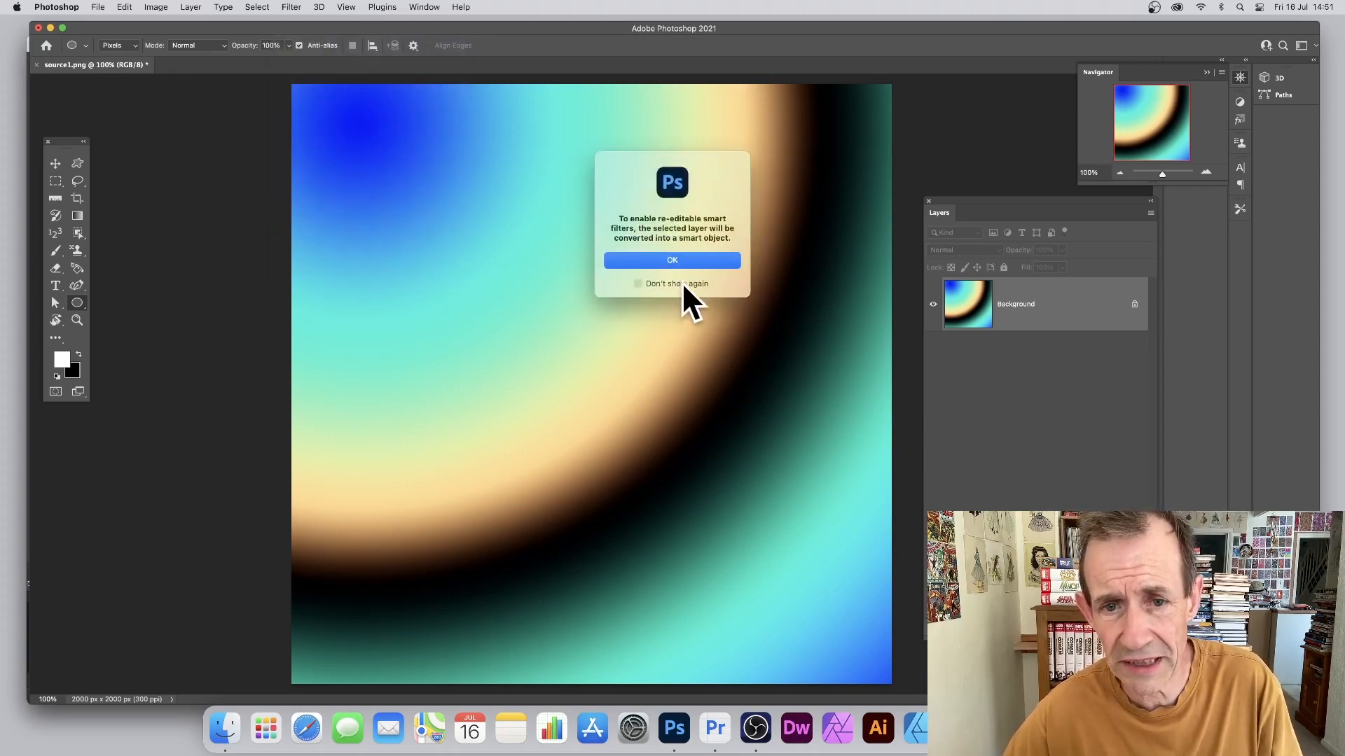
pyautogui.click(677, 259)
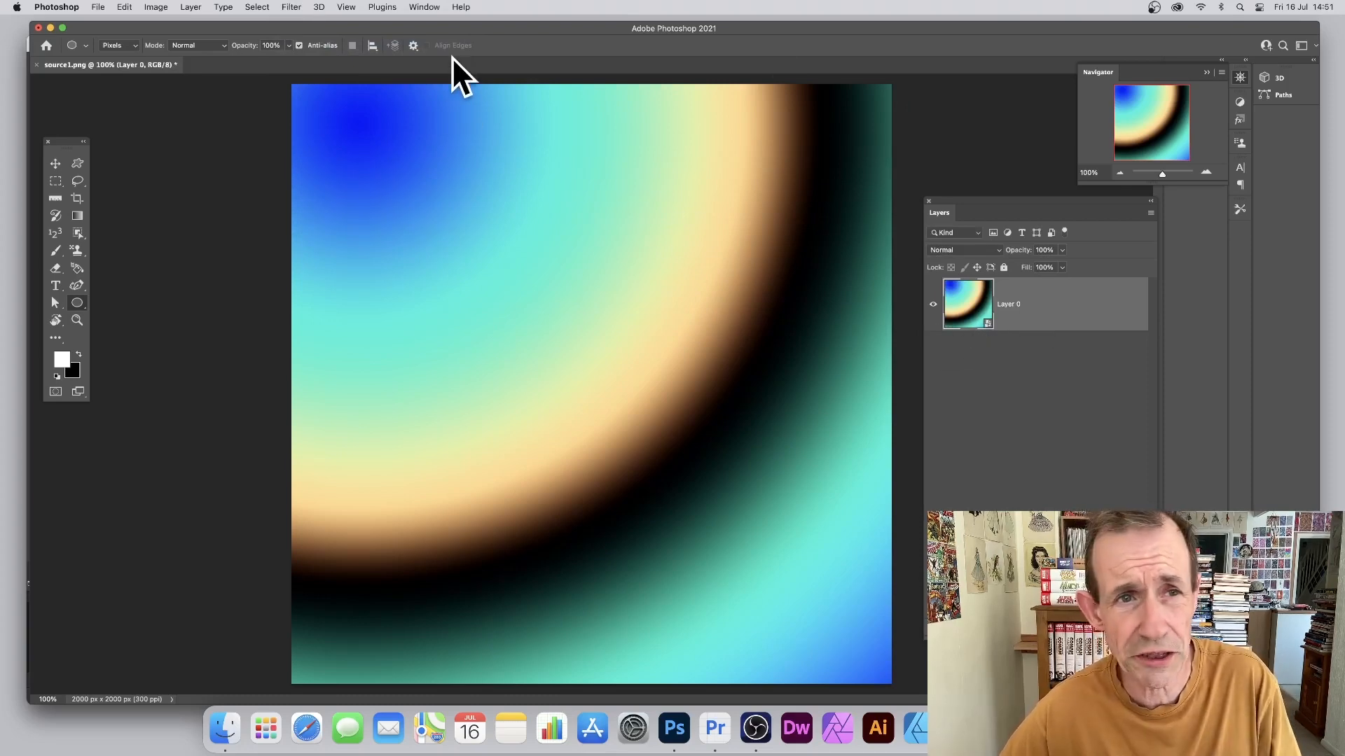
# Step: Bring up the Distort > Displace filter settings on the smart object
pyautogui.click(293, 7)
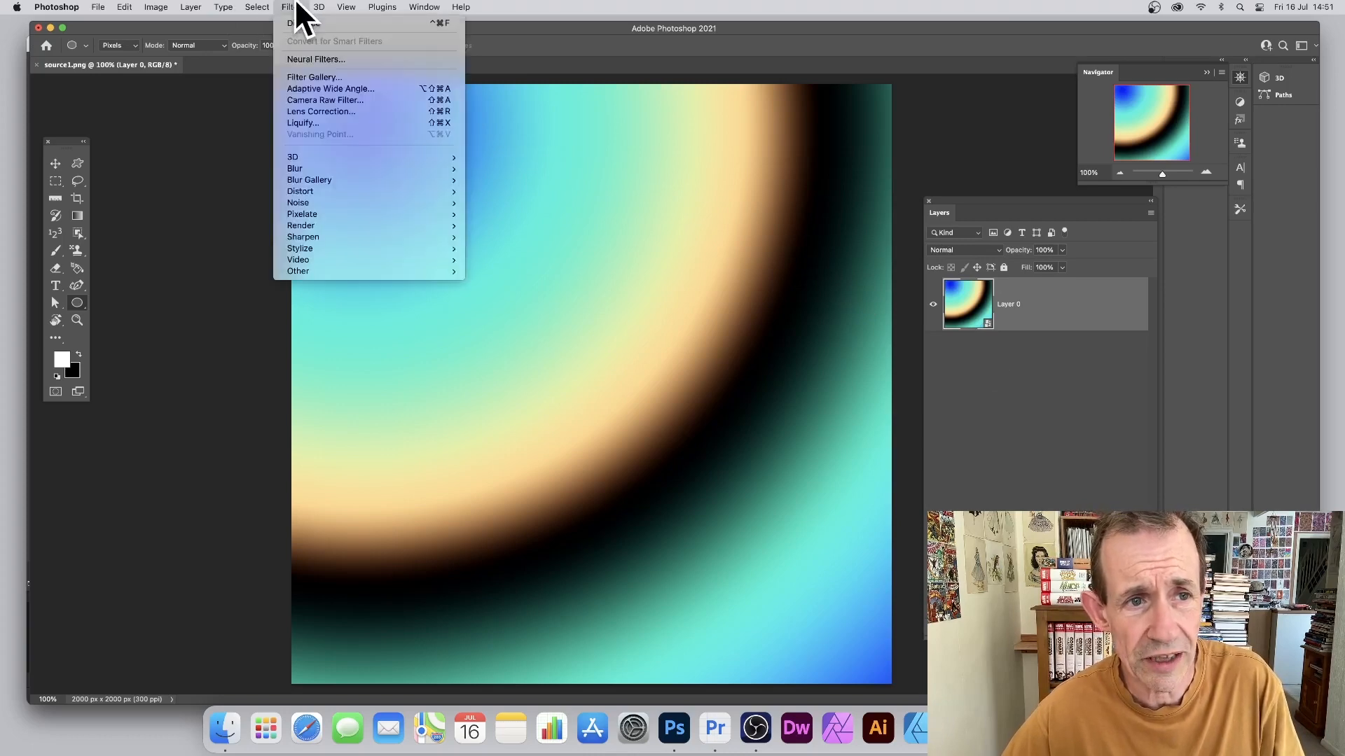
pyautogui.moveTo(302, 191)
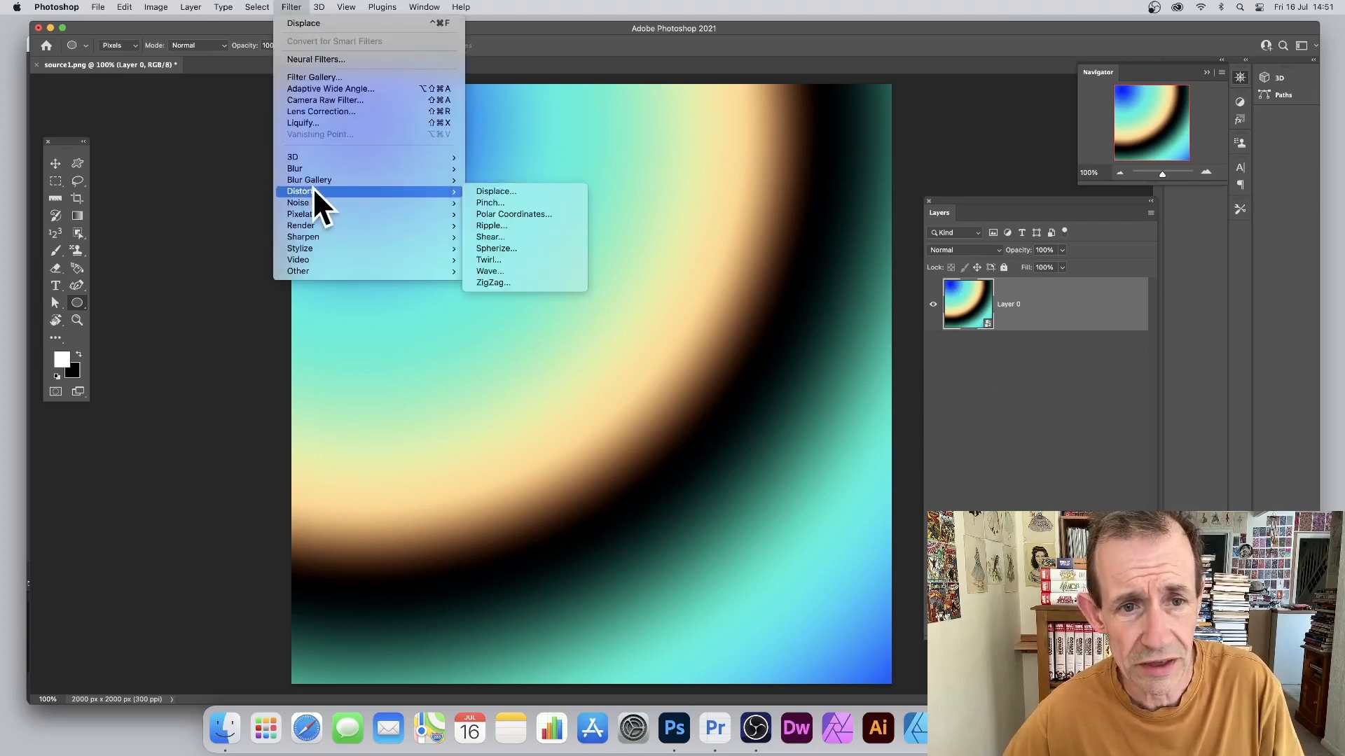
pyautogui.click(506, 192)
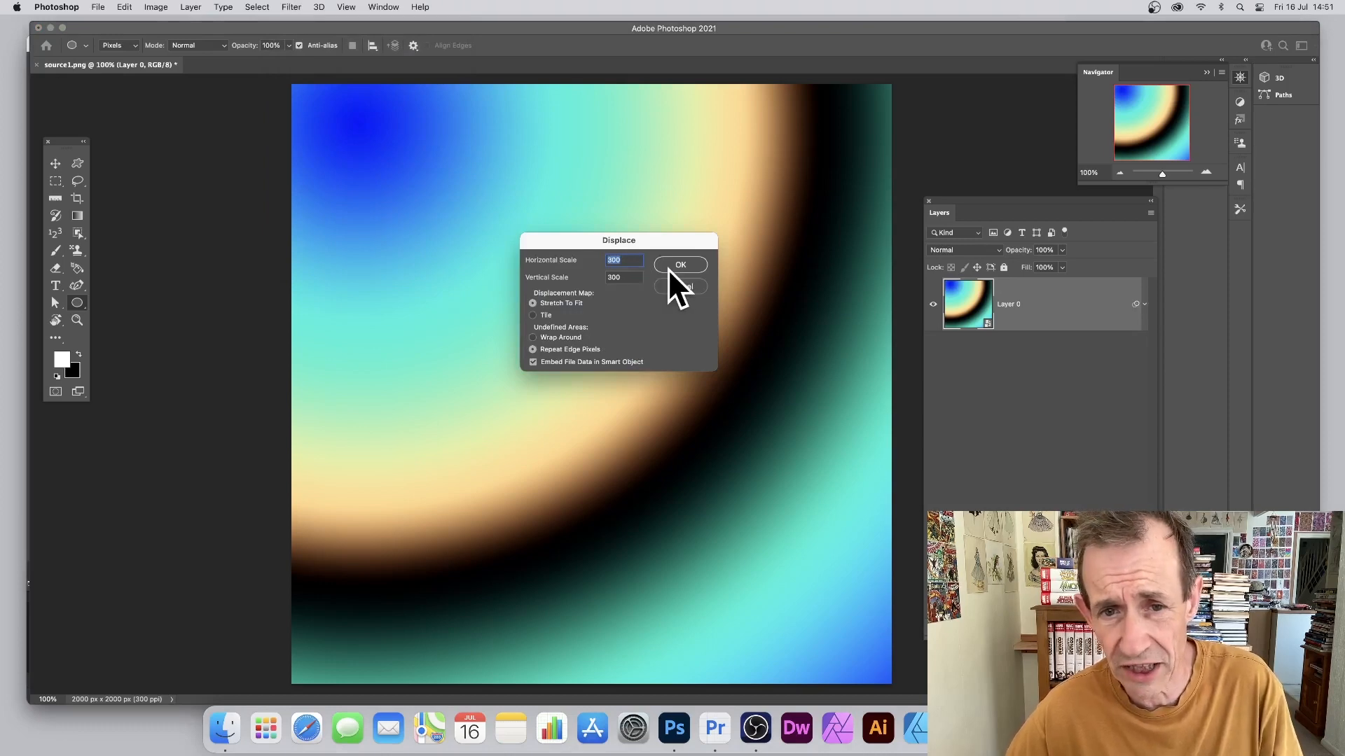
# Step: Accept the 300 scales and warp the gradient using letter1.psd as the map
pyautogui.click(696, 259)
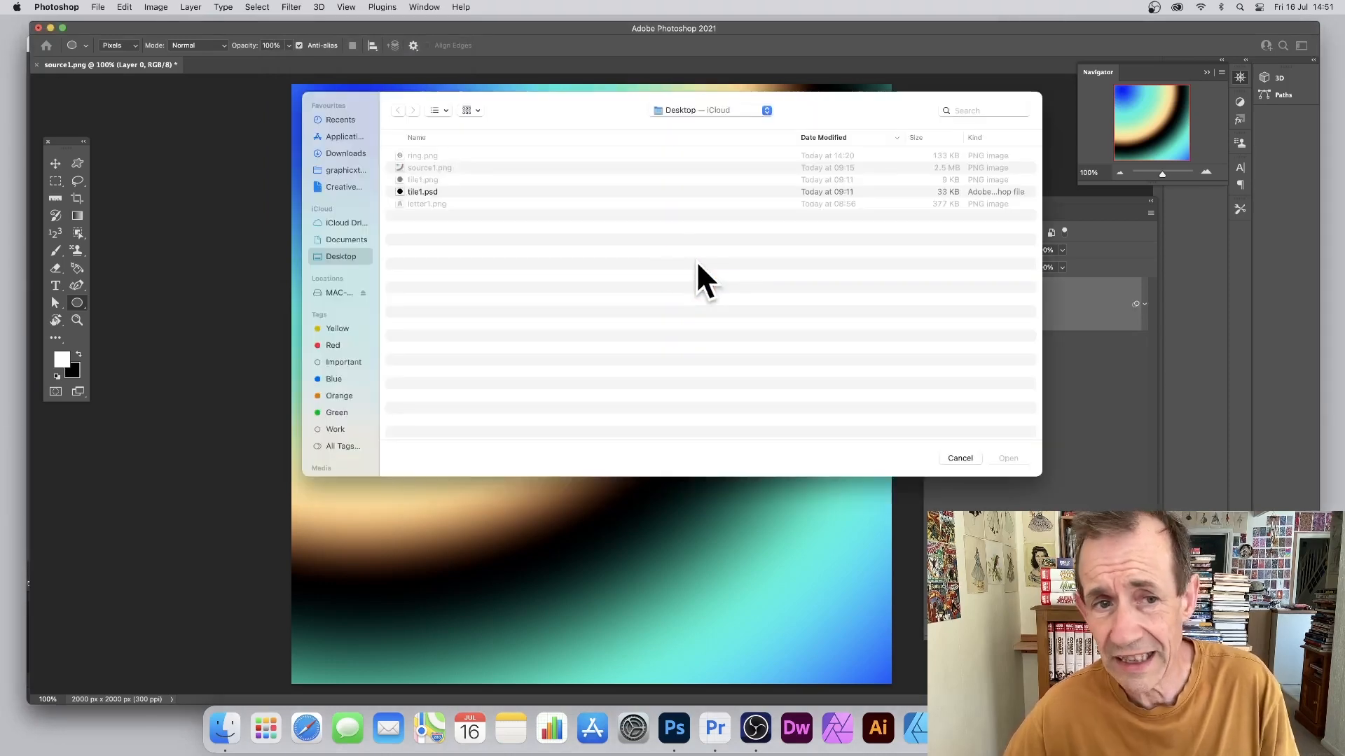
pyautogui.click(417, 203)
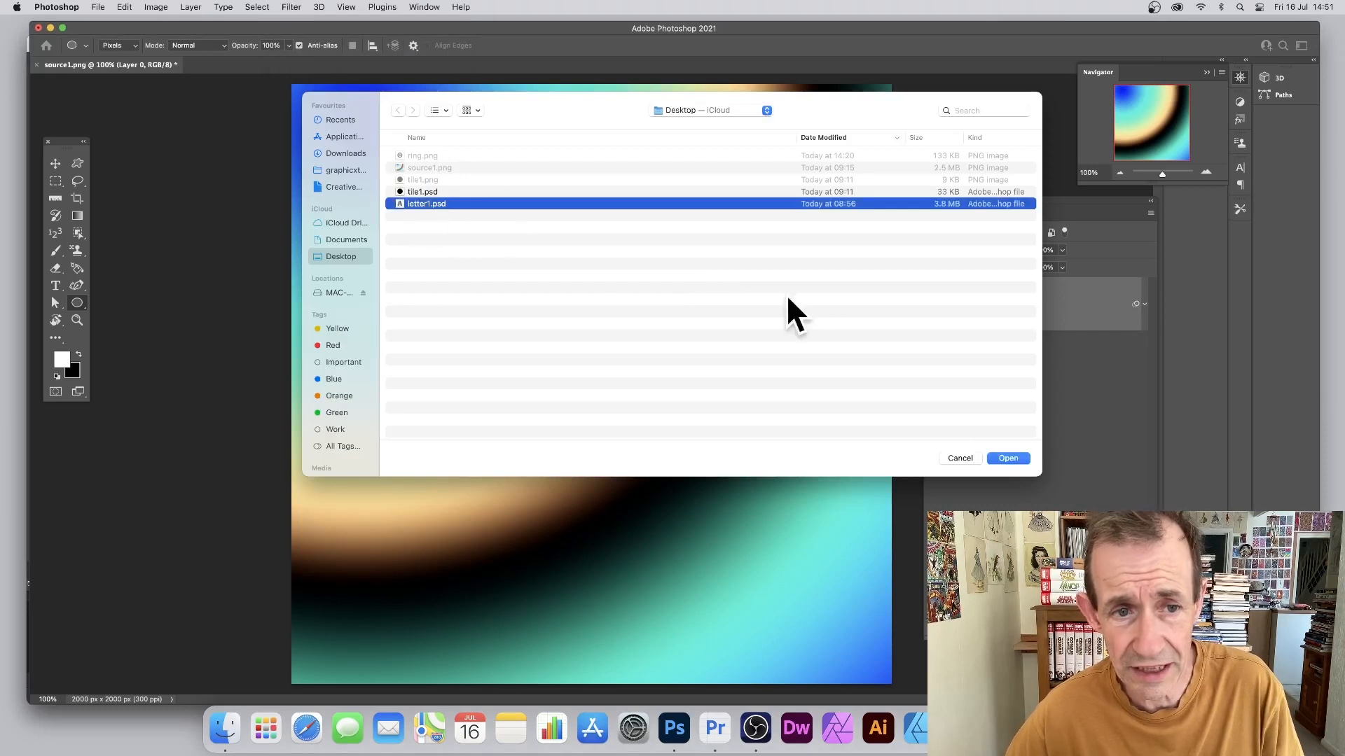
pyautogui.click(1012, 456)
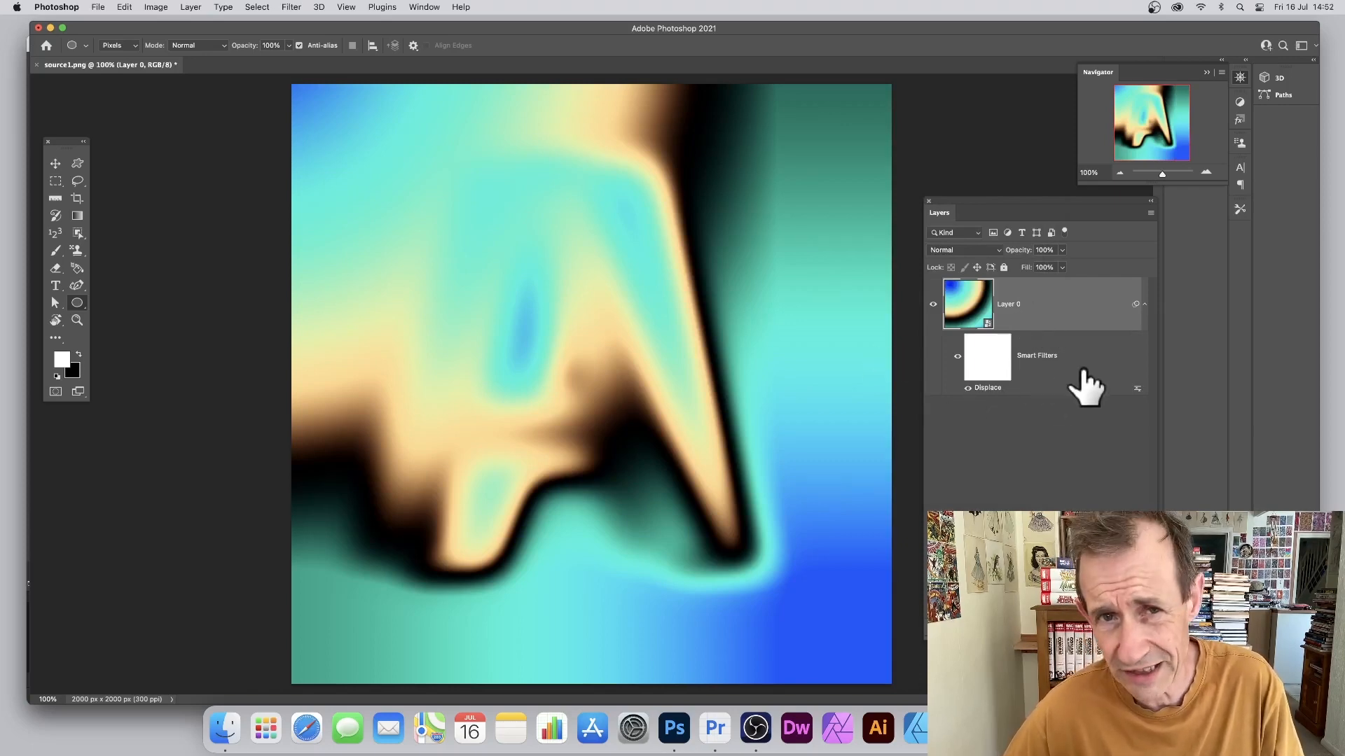
# Step: Re-edit the Displace smart filter to 500 horizontal and vertical scale, remapped with letter1.psd
pyautogui.doubleClick(986, 388)
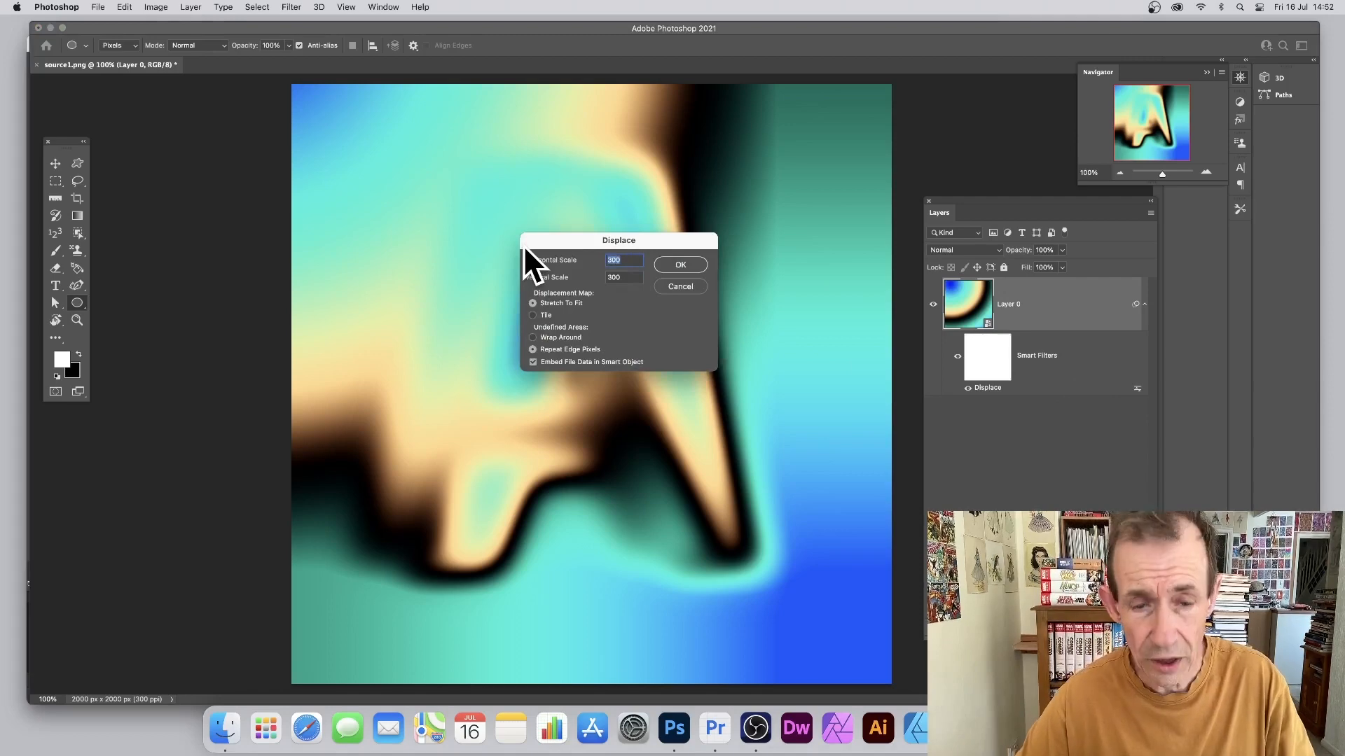
pyautogui.write('500')
pyautogui.press('Tab')
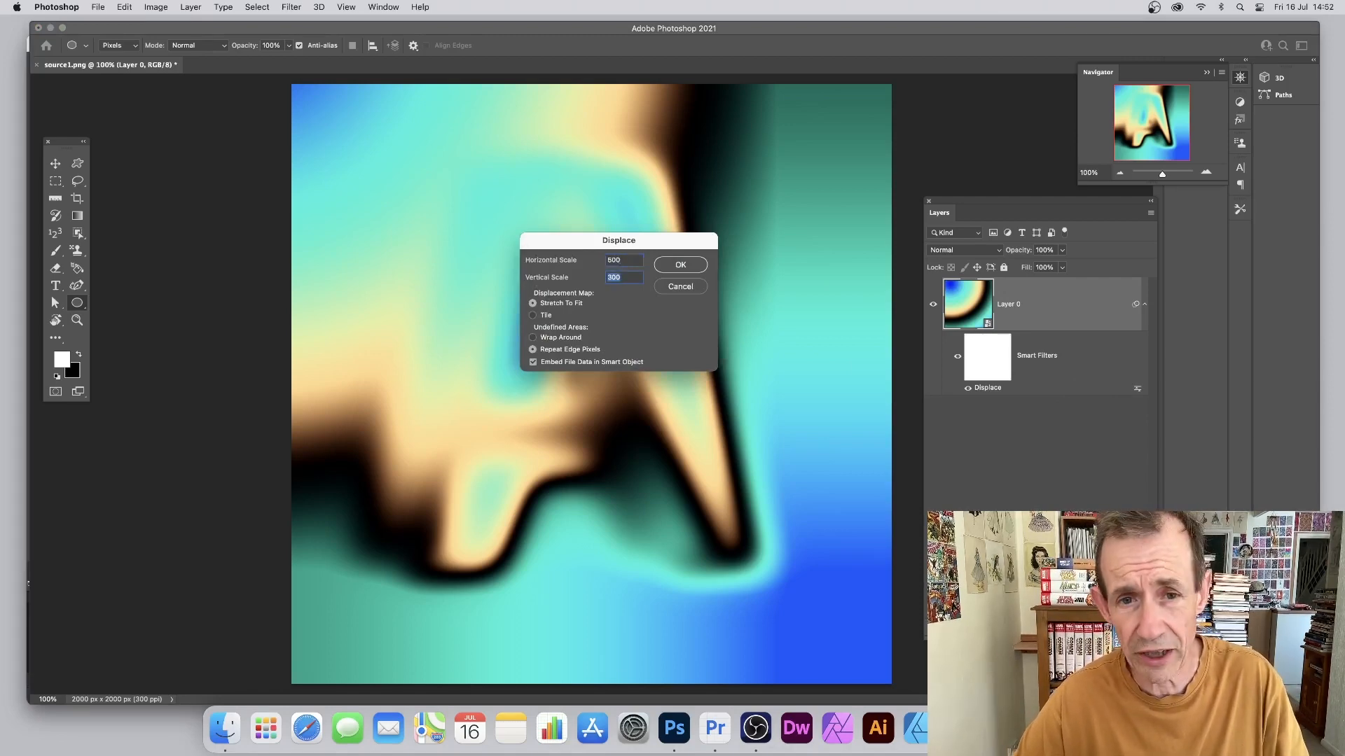
pyautogui.write('500')
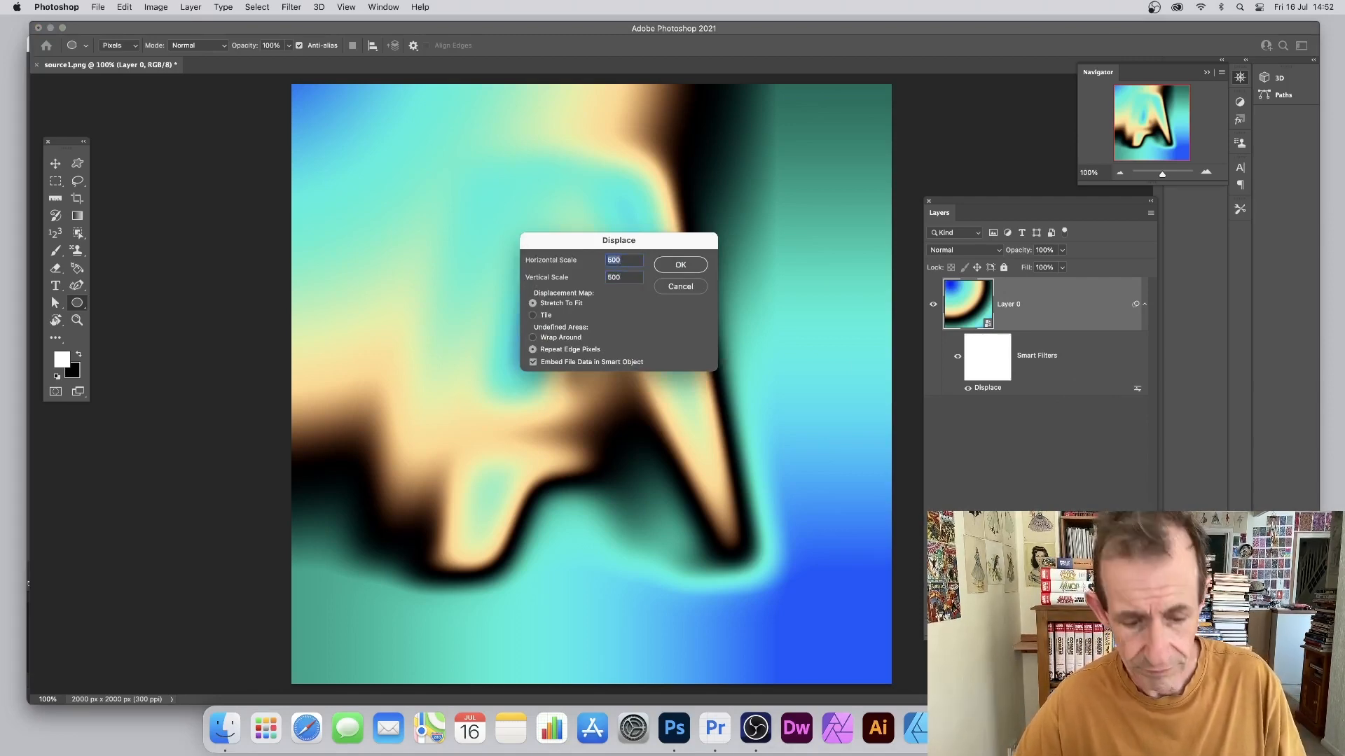
pyautogui.click(673, 263)
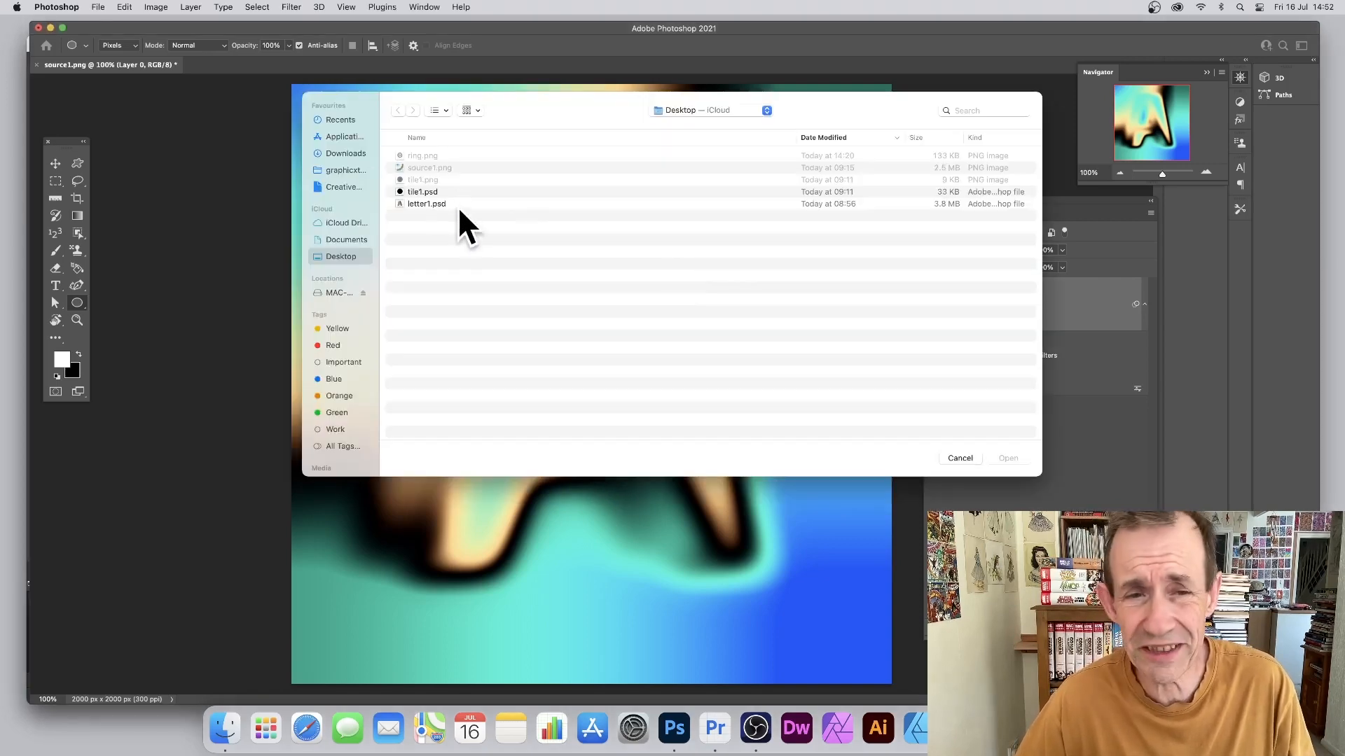
pyautogui.click(423, 203)
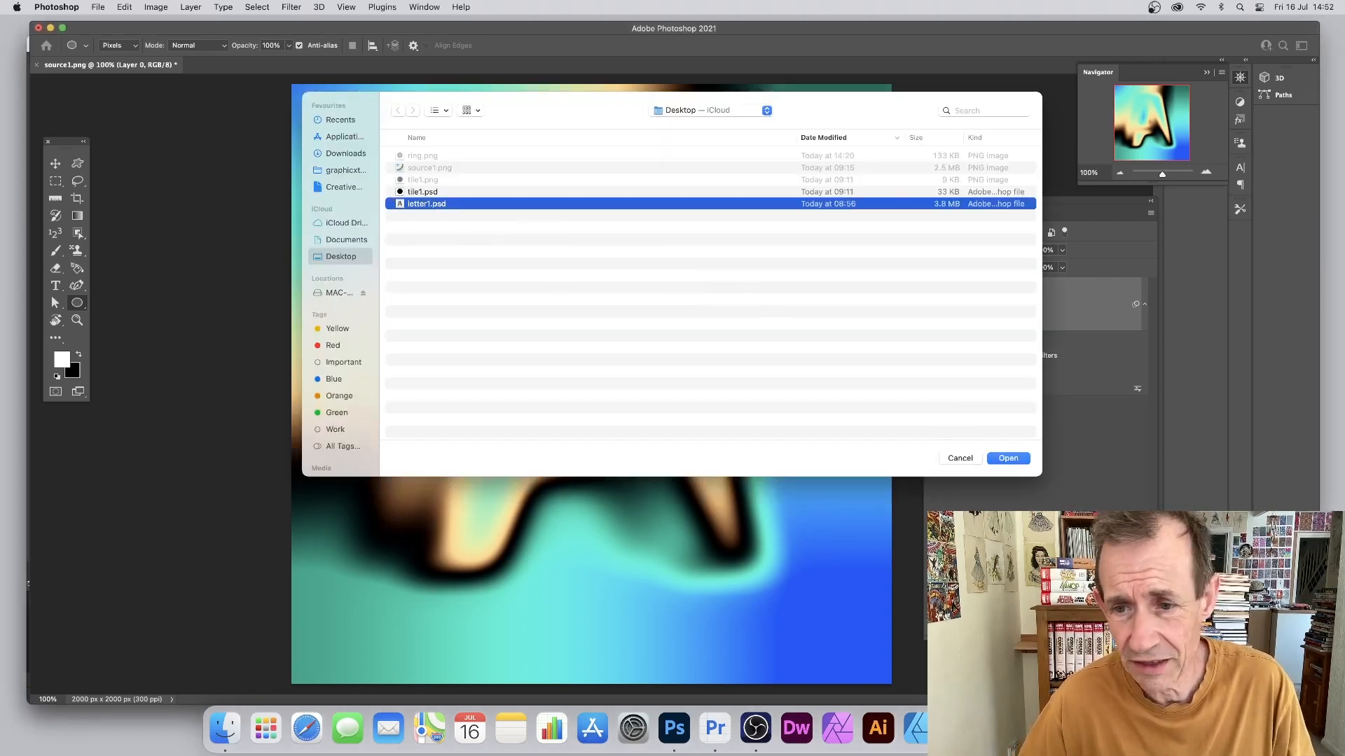
pyautogui.click(1008, 458)
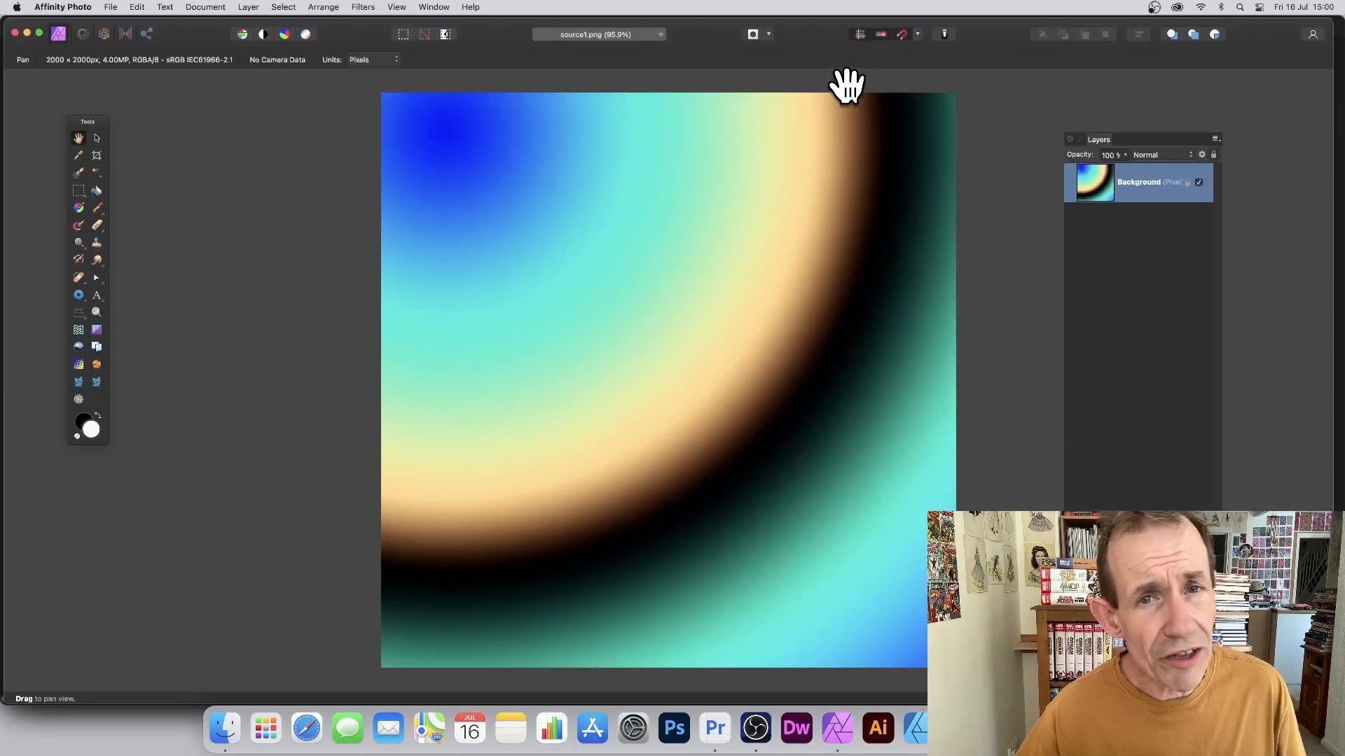
# Step: Add a live Displace filter layer at 512 px strength using ring.png as the map
pyautogui.click(249, 7)
pyautogui.moveTo(270, 200)
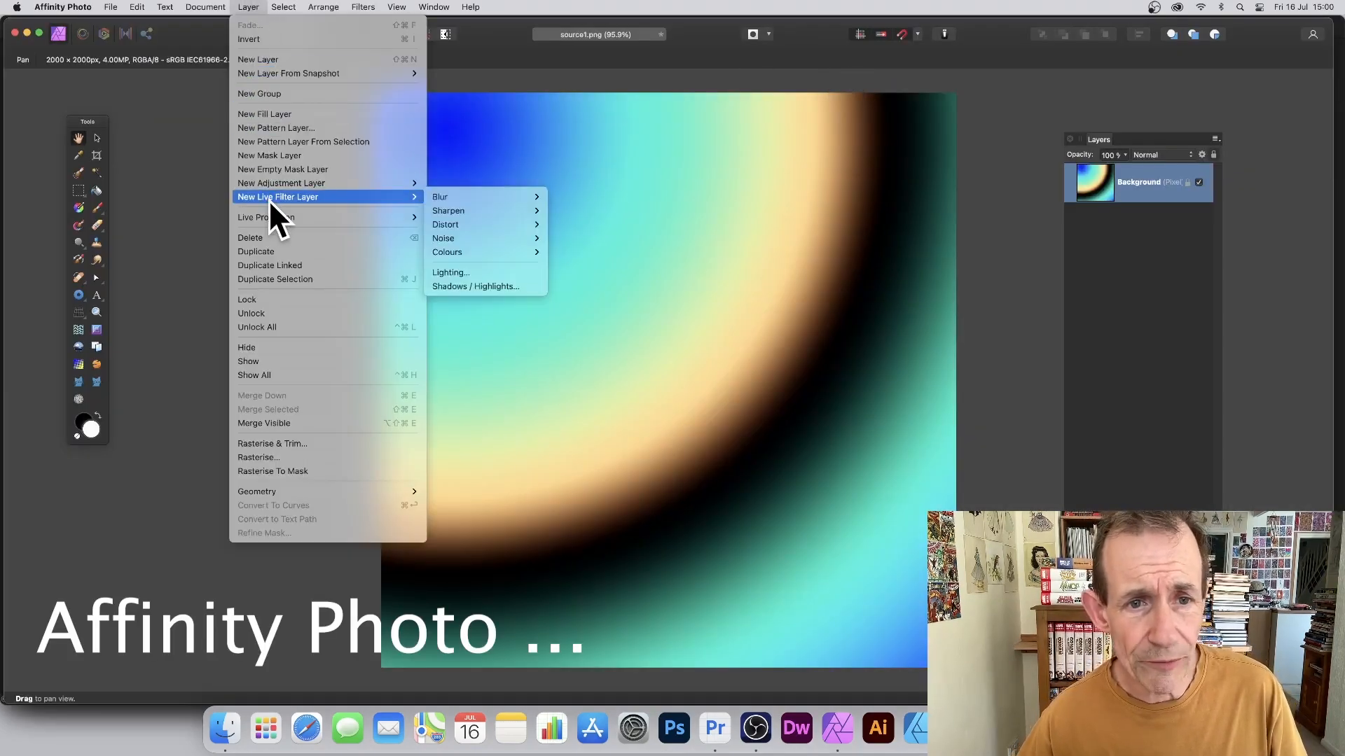
pyautogui.moveTo(460, 222)
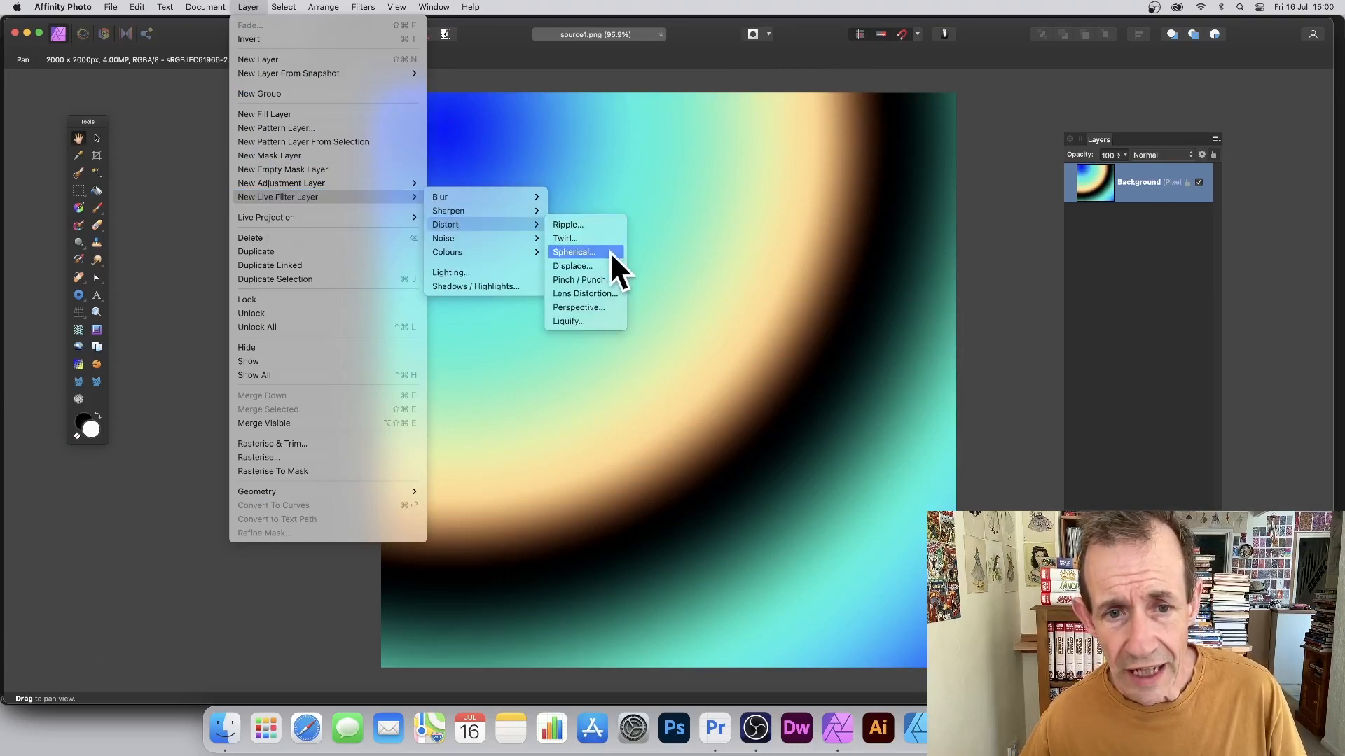
pyautogui.click(590, 264)
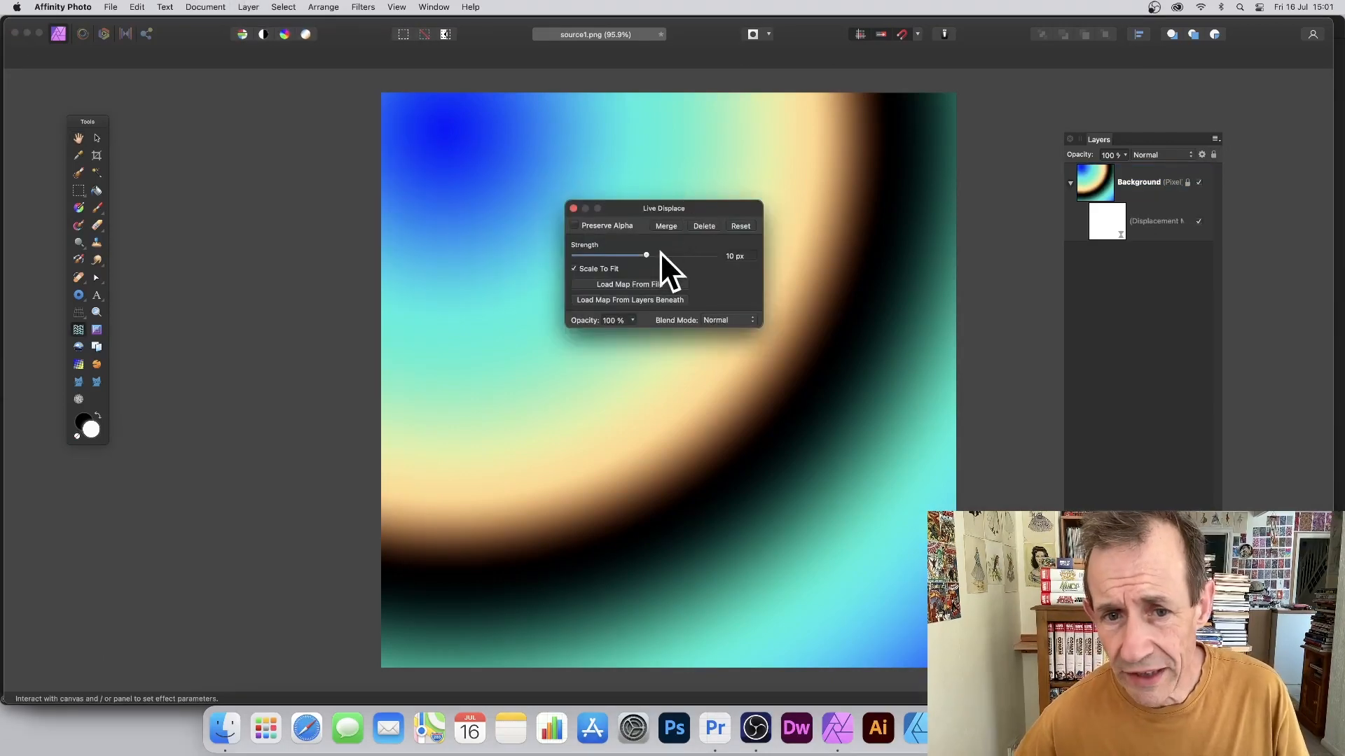
pyautogui.moveTo(658, 253); pyautogui.dragTo(721, 255)
pyautogui.click(625, 283)
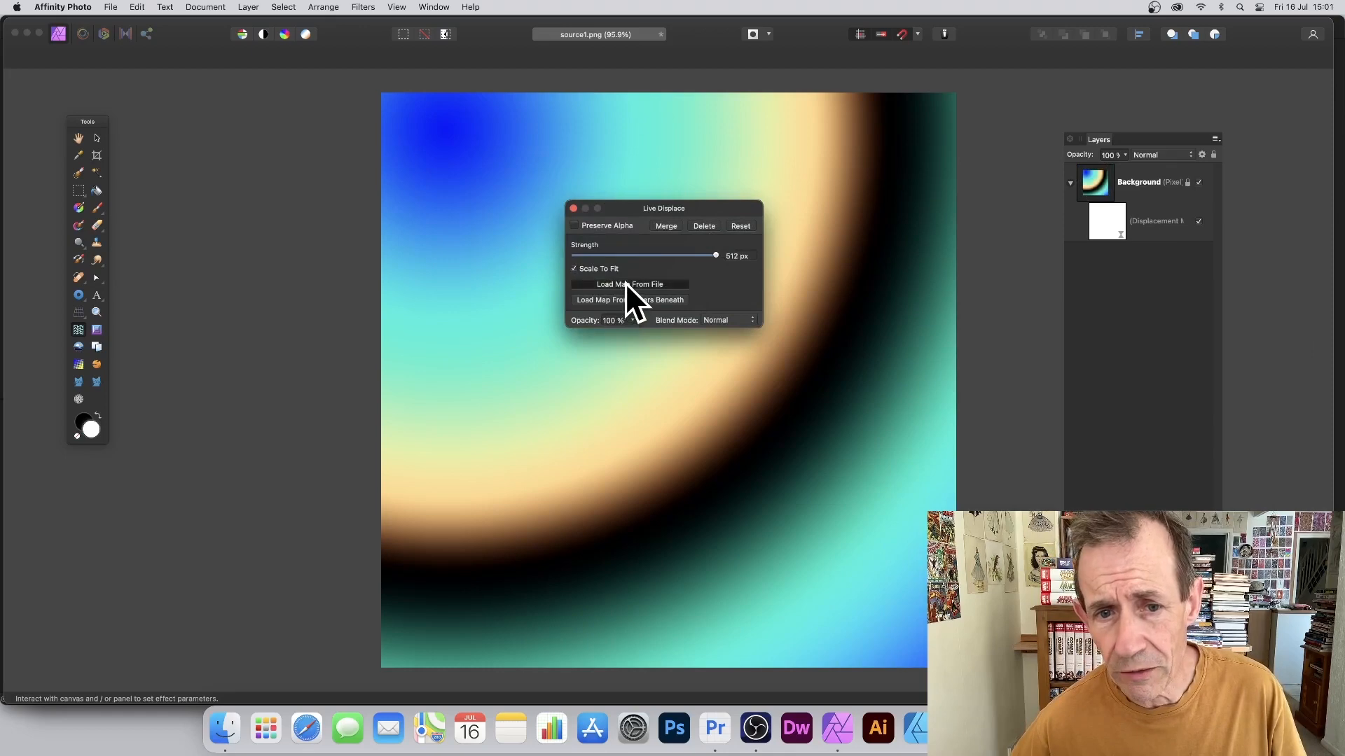
pyautogui.click(433, 280)
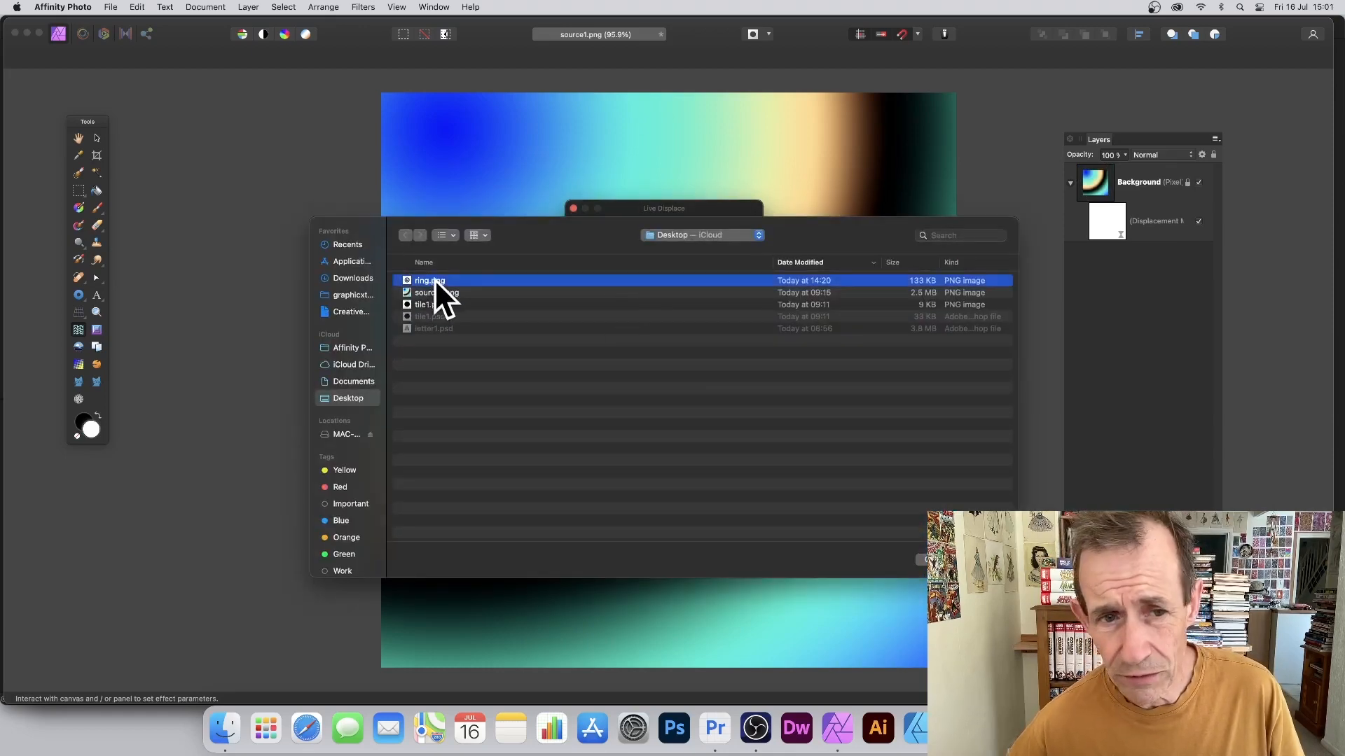
pyautogui.click(986, 560)
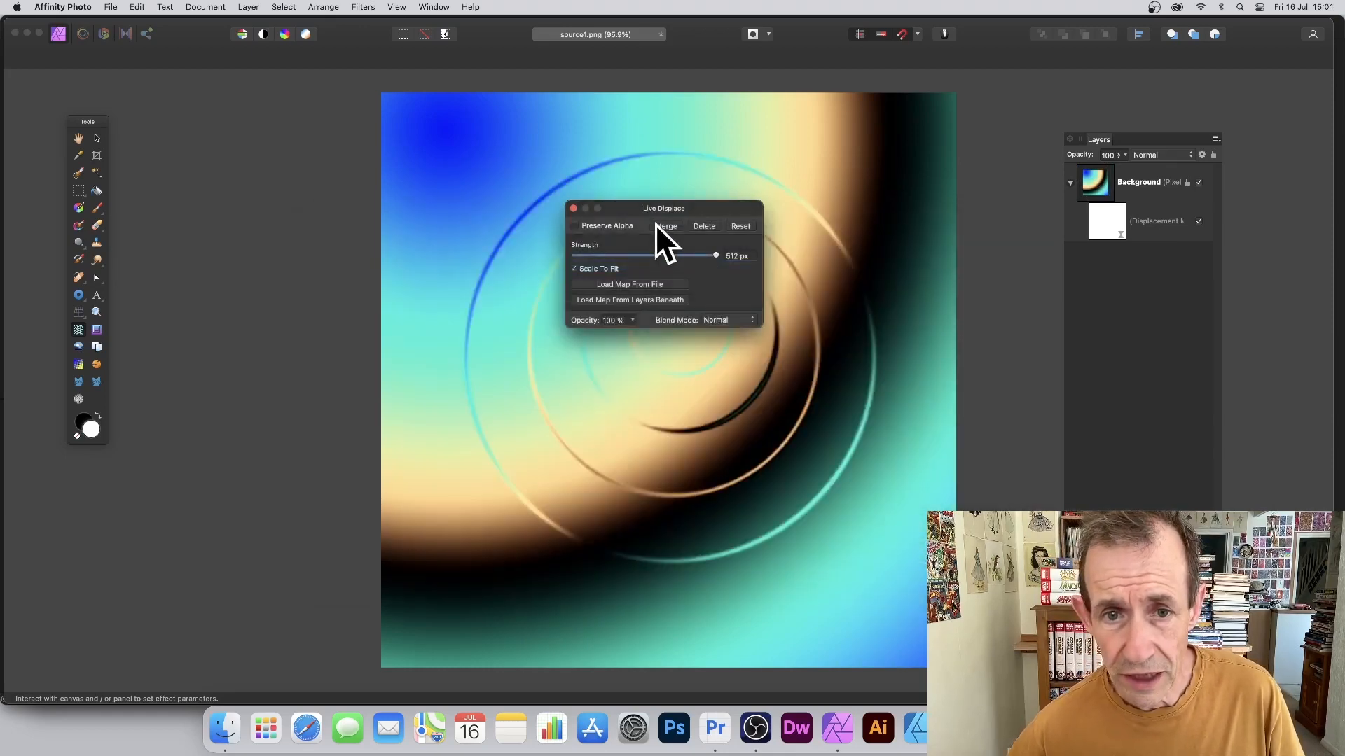
# Step: Set the live displacement's blend mode to Screen and move it next to the Donut layer
pyautogui.moveTo(649, 206); pyautogui.dragTo(955, 213)
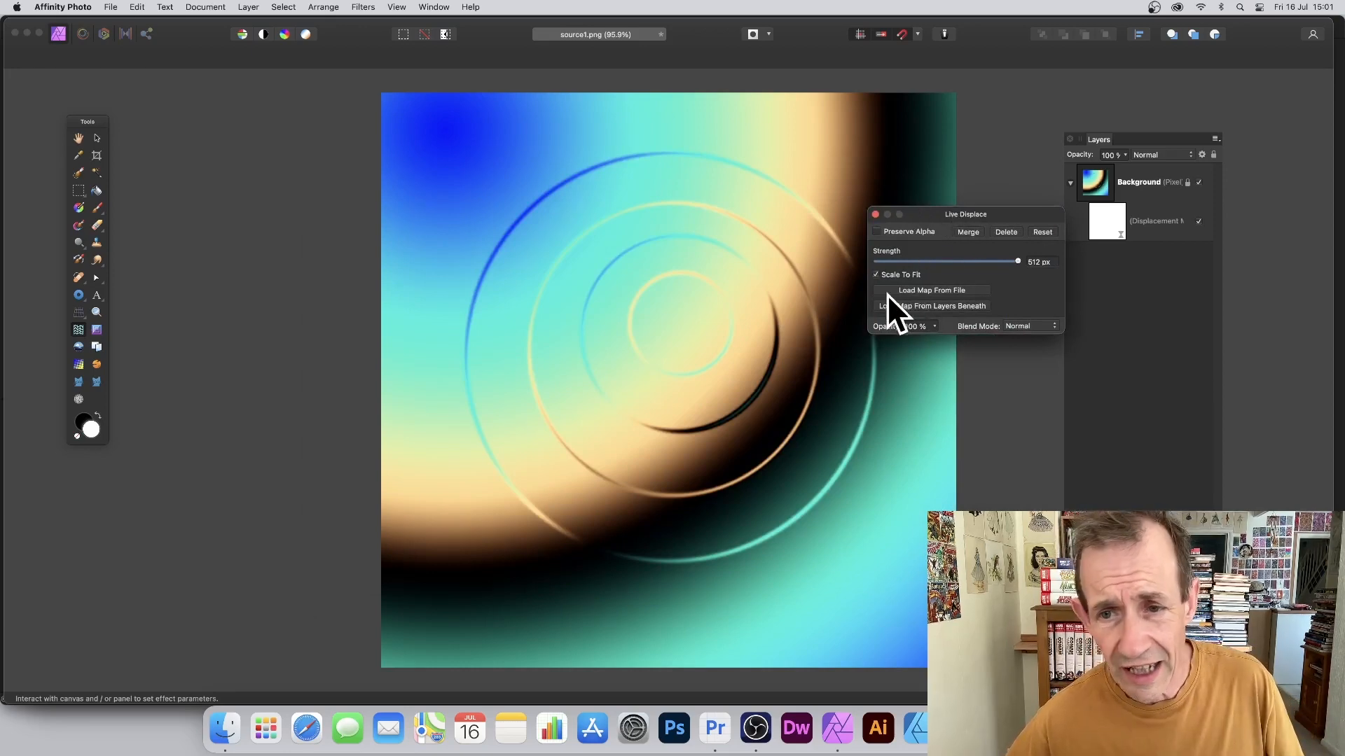
pyautogui.click(1018, 326)
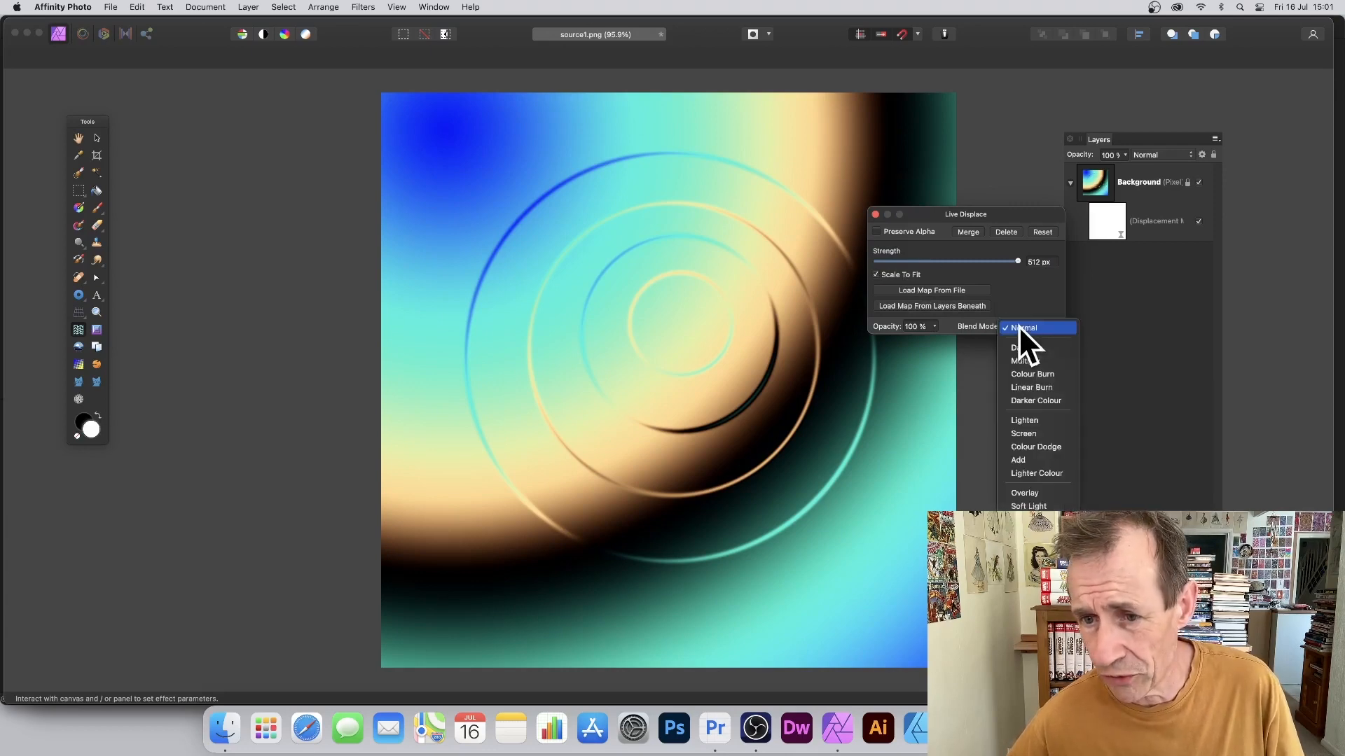
pyautogui.click(1022, 434)
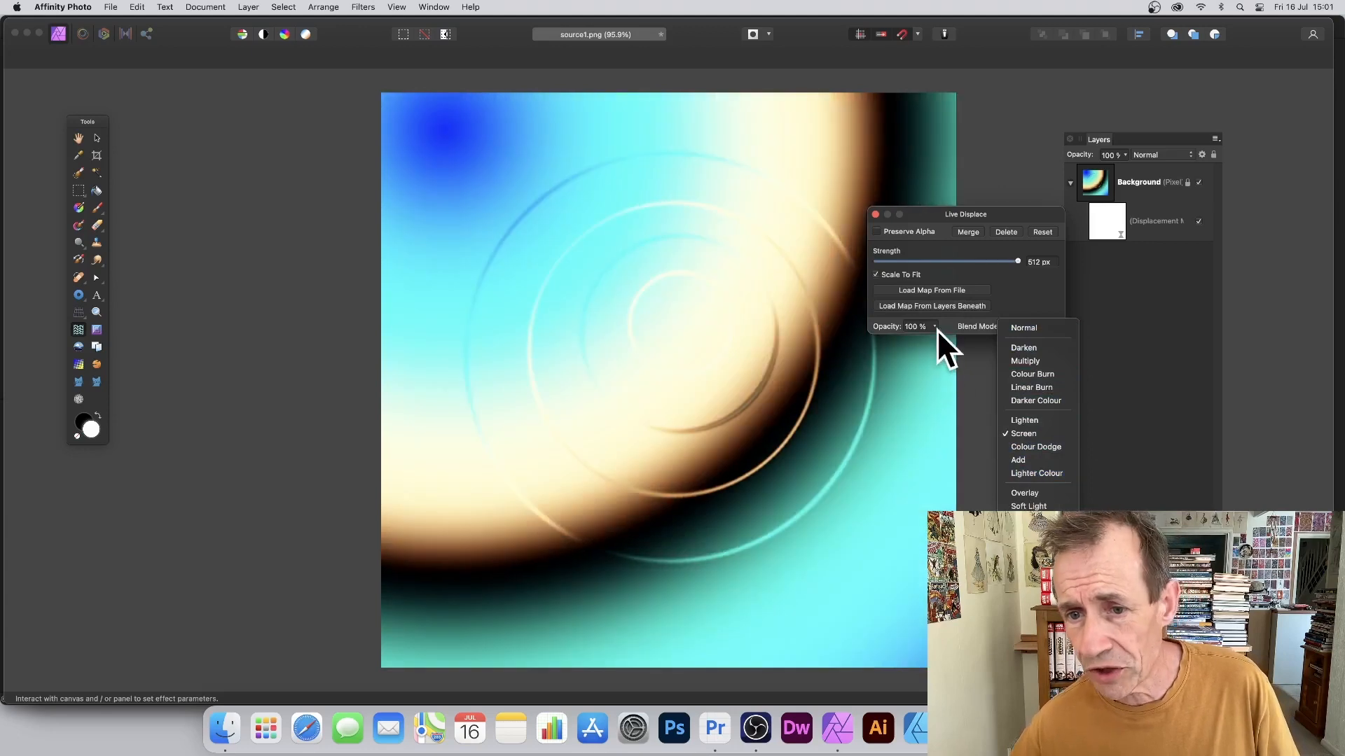
pyautogui.click(947, 326)
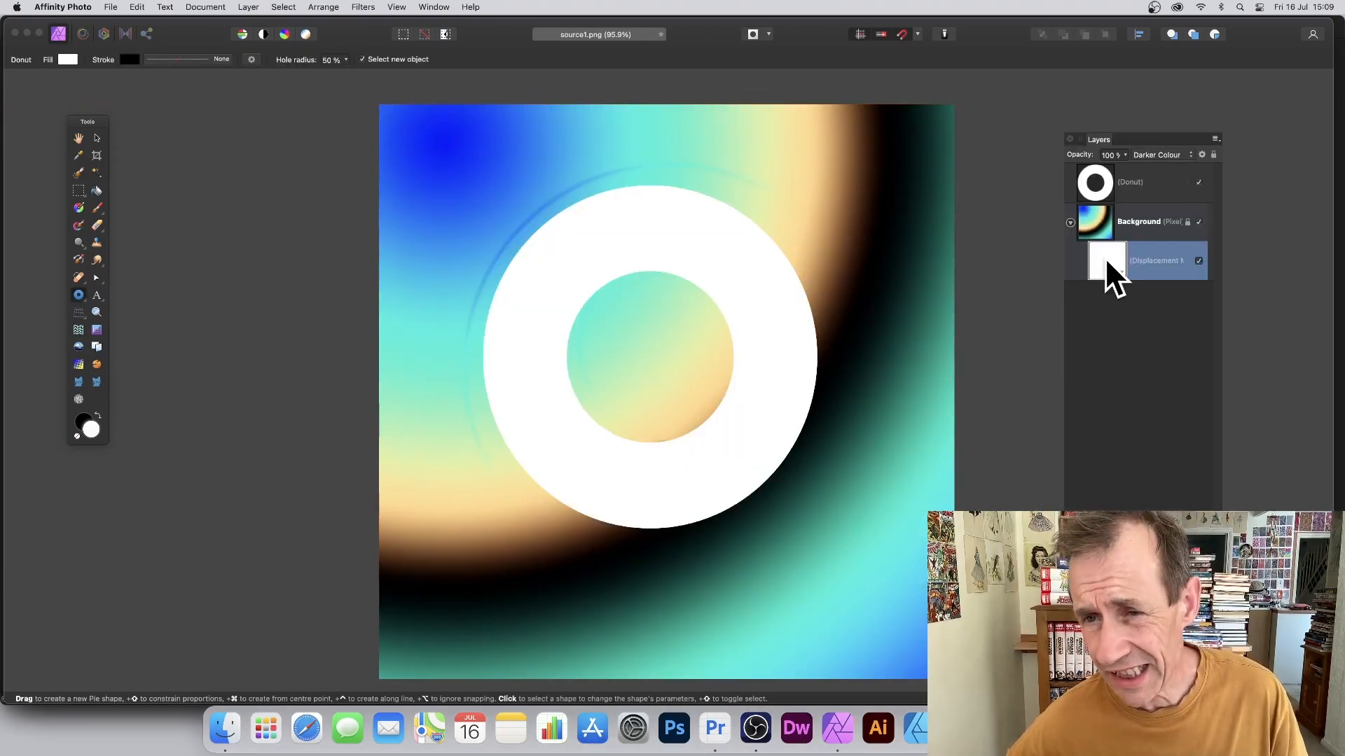
pyautogui.moveTo(1105, 260); pyautogui.dragTo(1107, 179)
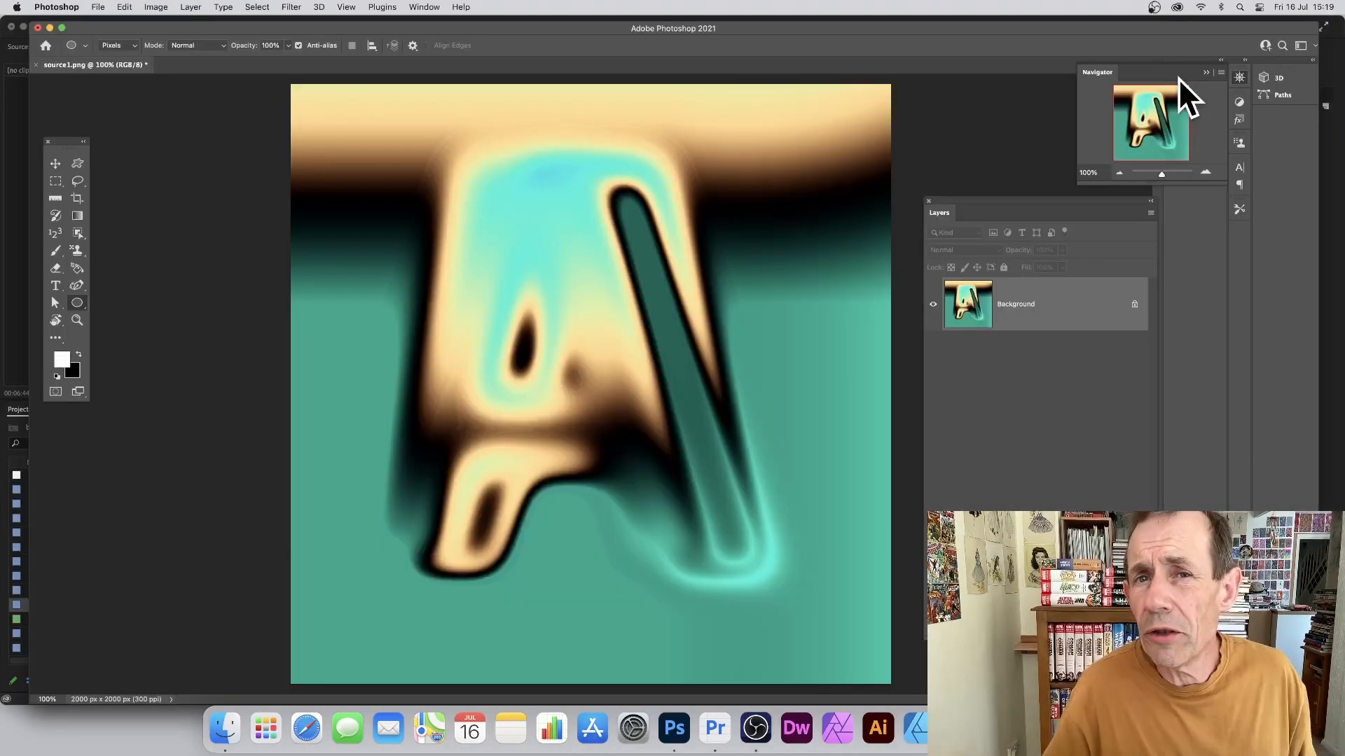